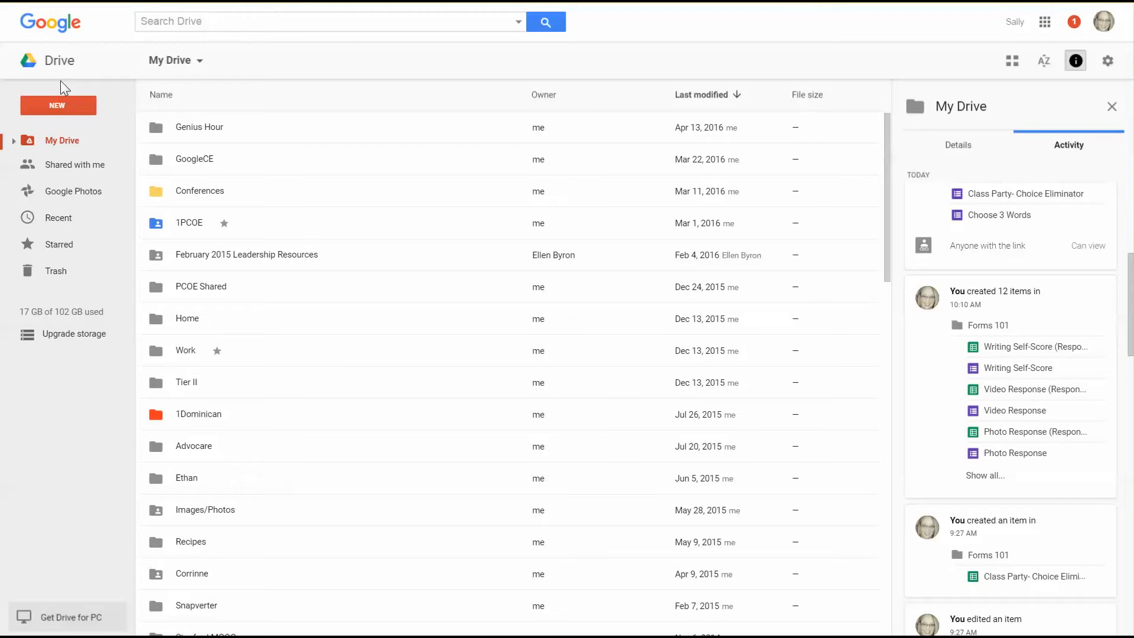
# Create a new blank Google Form in My Drive.
pyautogui.click(54, 112)
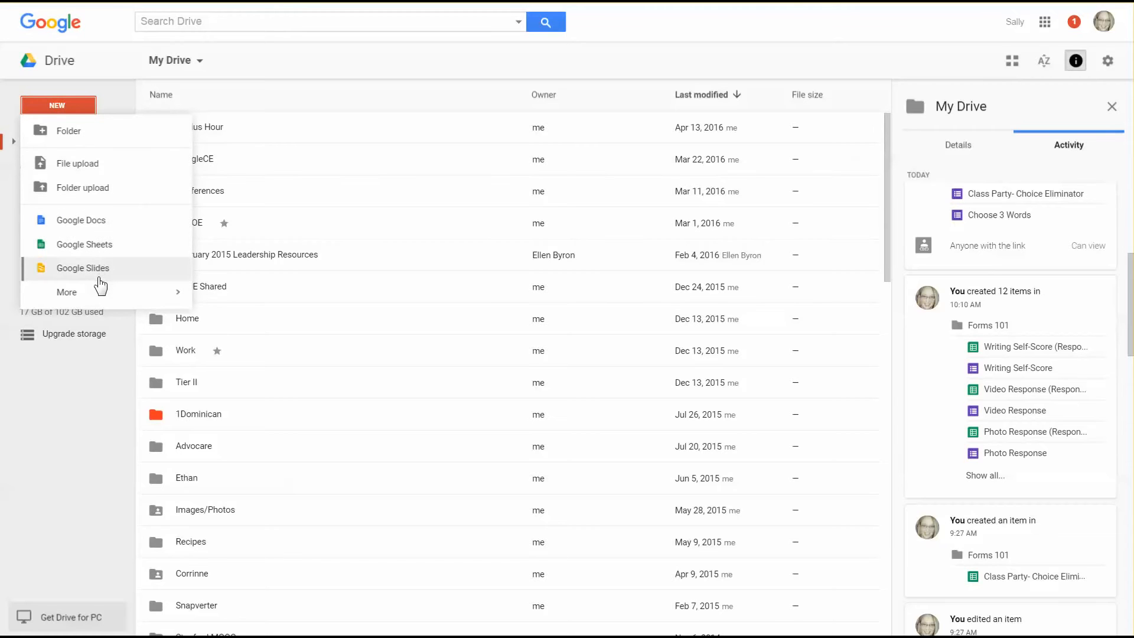
pyautogui.moveTo(125, 300)
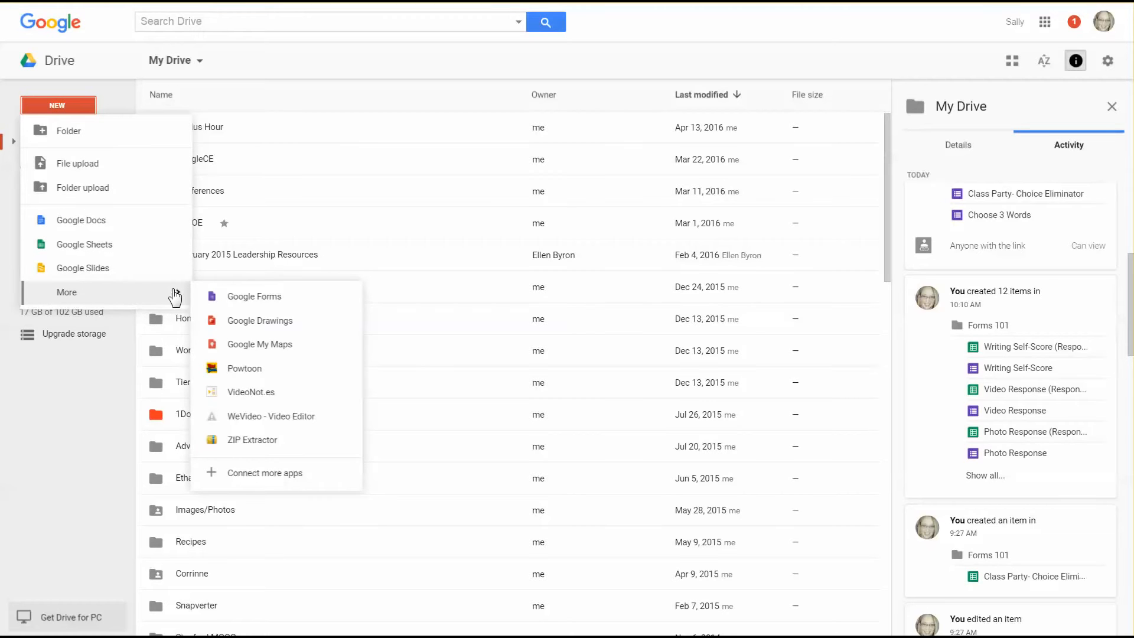
pyautogui.click(264, 306)
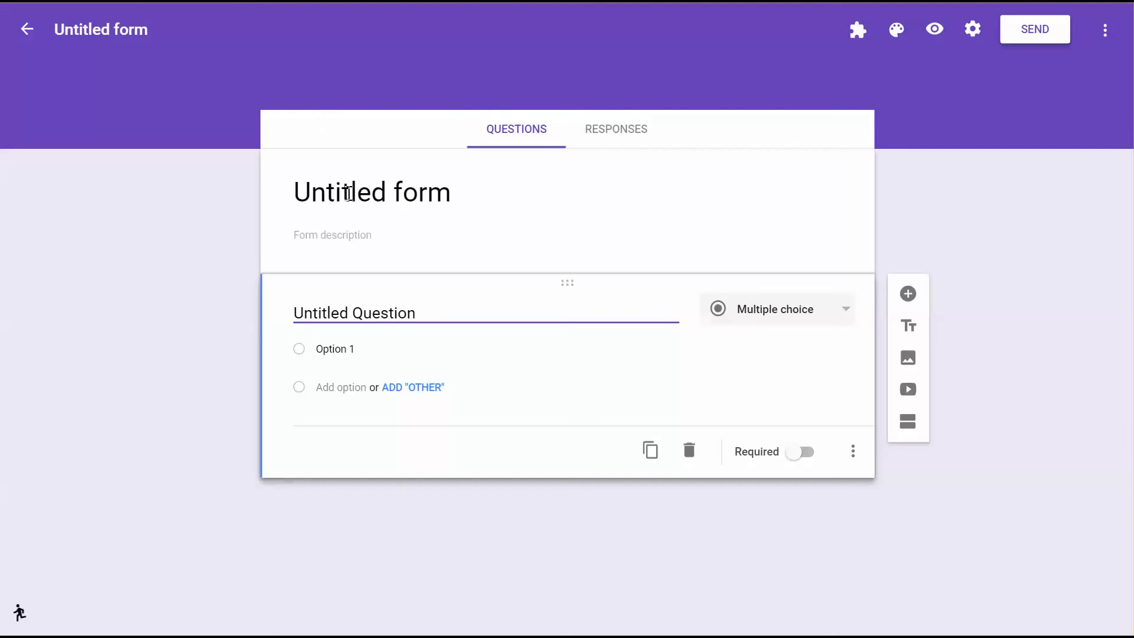
# Title the form "Practice" and give the form file the same name.
pyautogui.click(349, 193)
pyautogui.write('Practice')
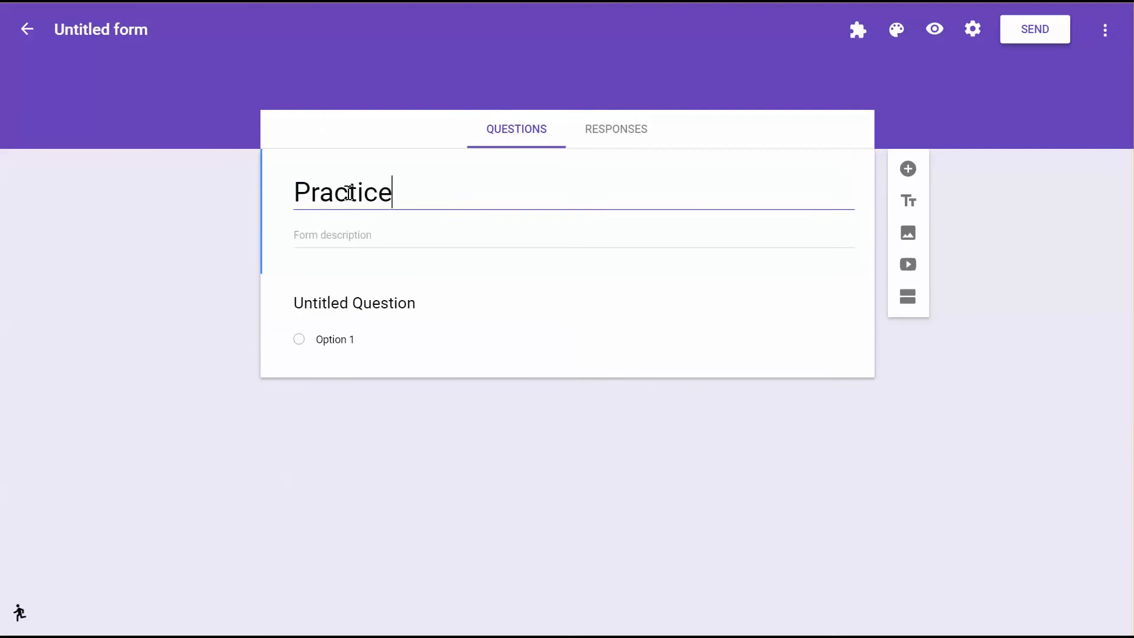
pyautogui.click(184, 219)
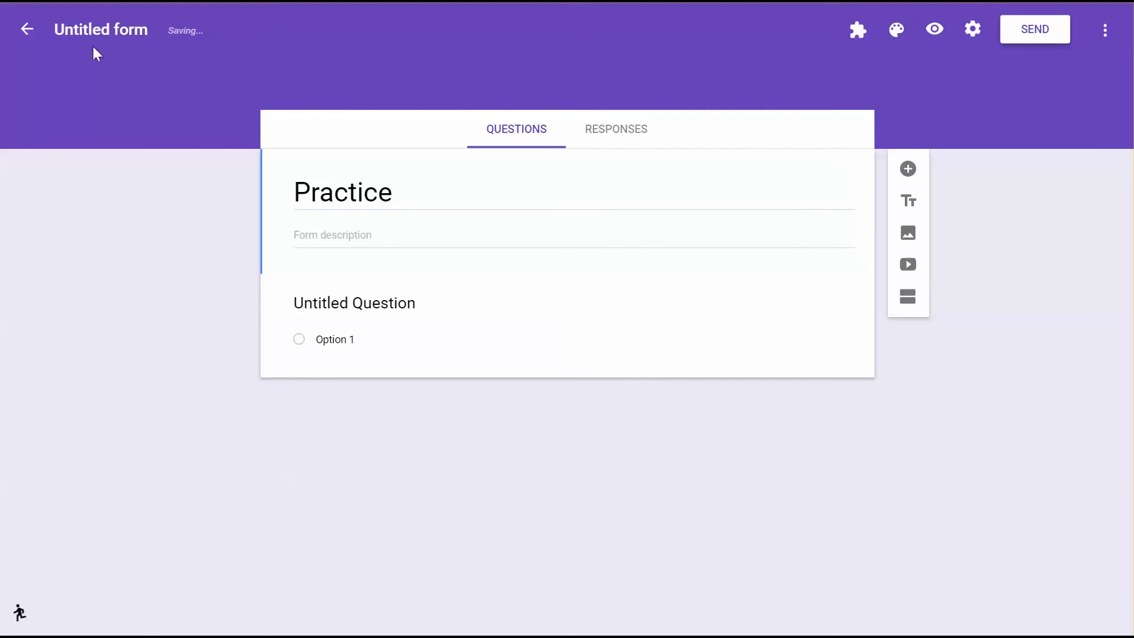
pyautogui.click(117, 27)
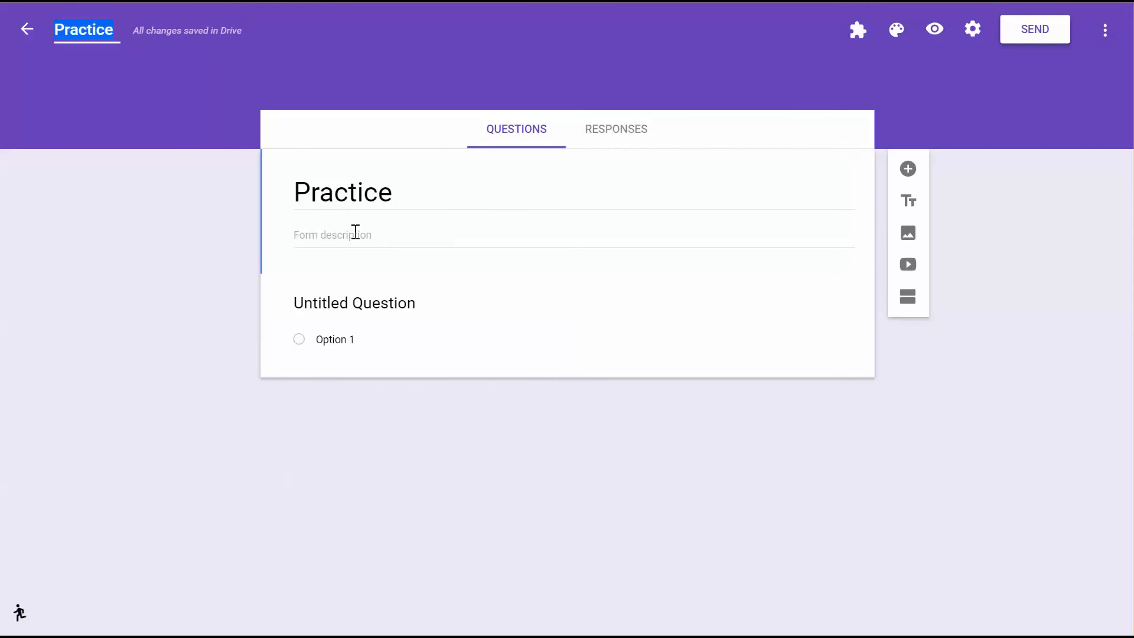
pyautogui.click(490, 234)
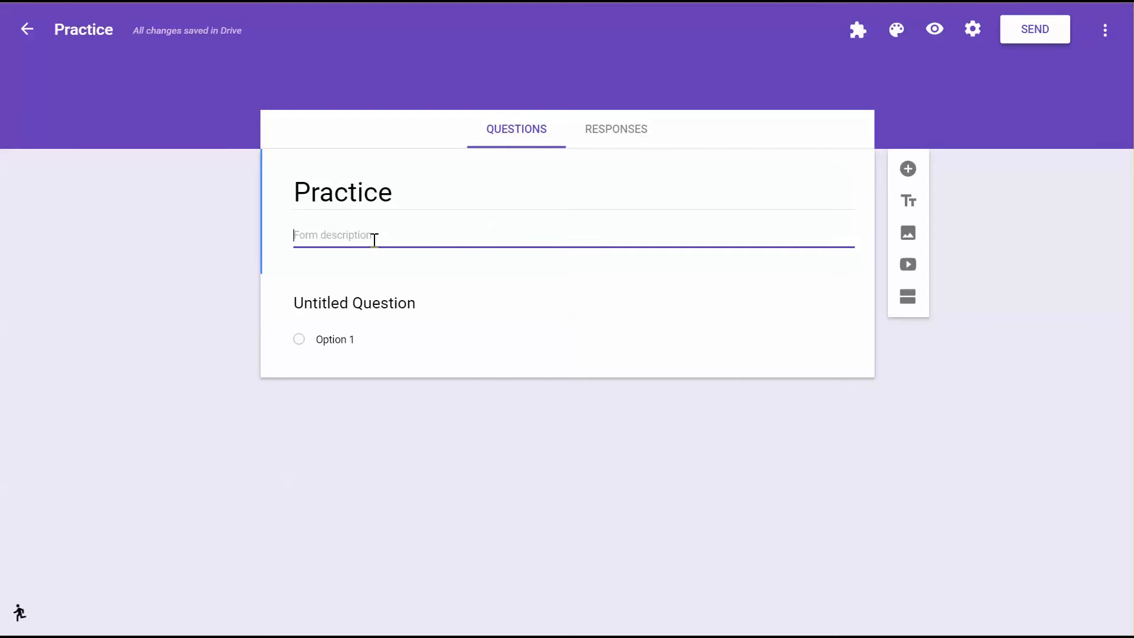
# Enter "What type of ice cream do you like?" as the first question, keeping the Multiple choice type.
pyautogui.click(456, 304)
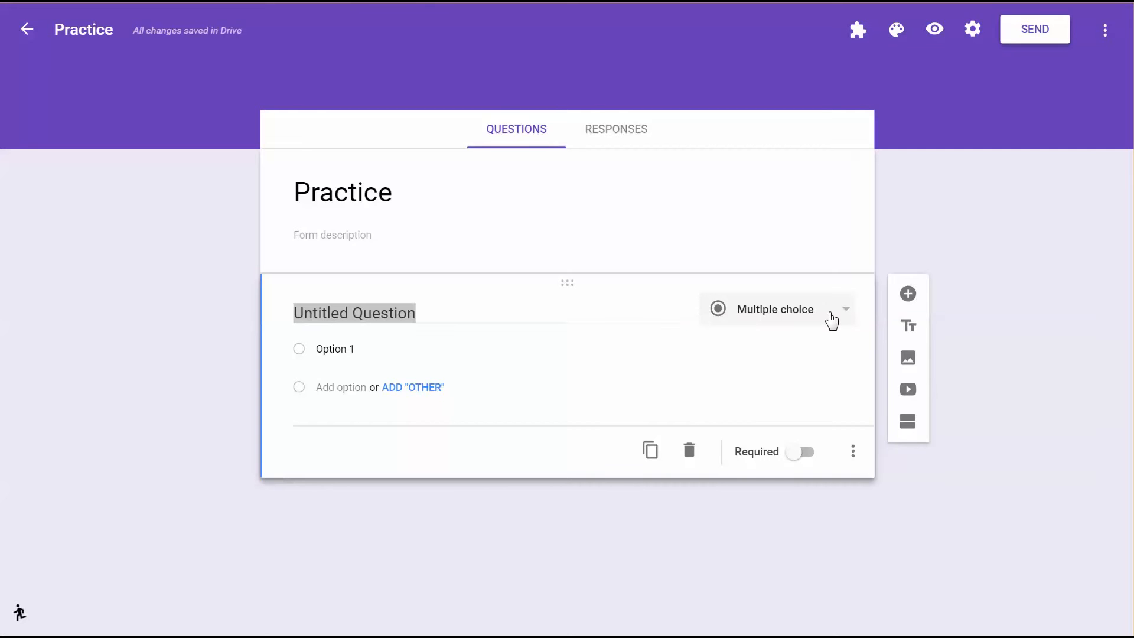
pyautogui.click(831, 321)
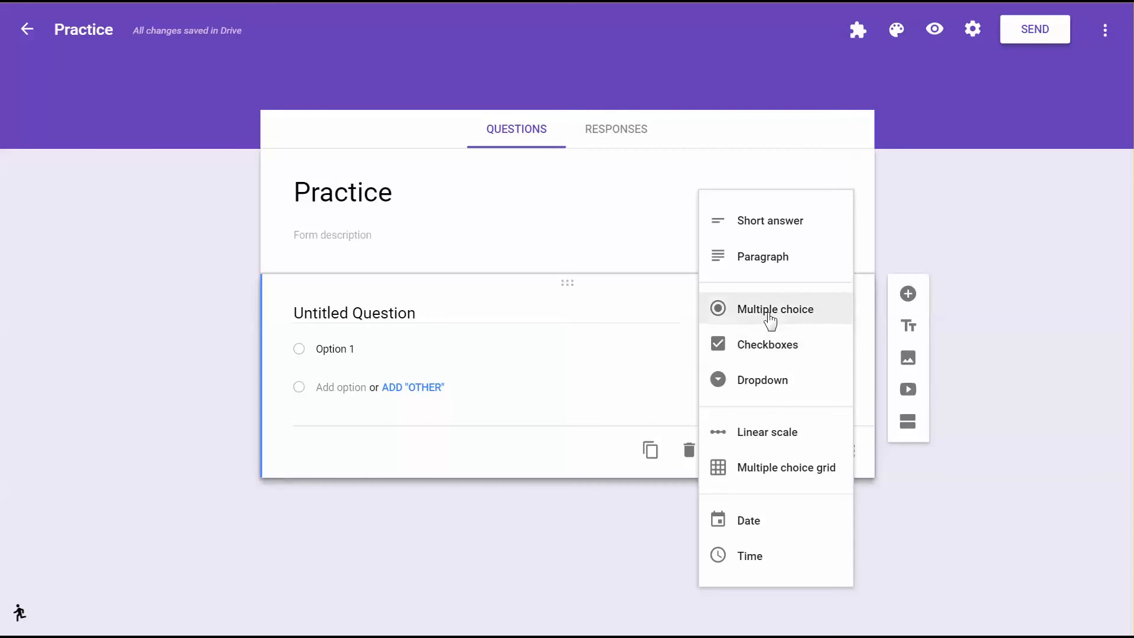
pyautogui.click(505, 312)
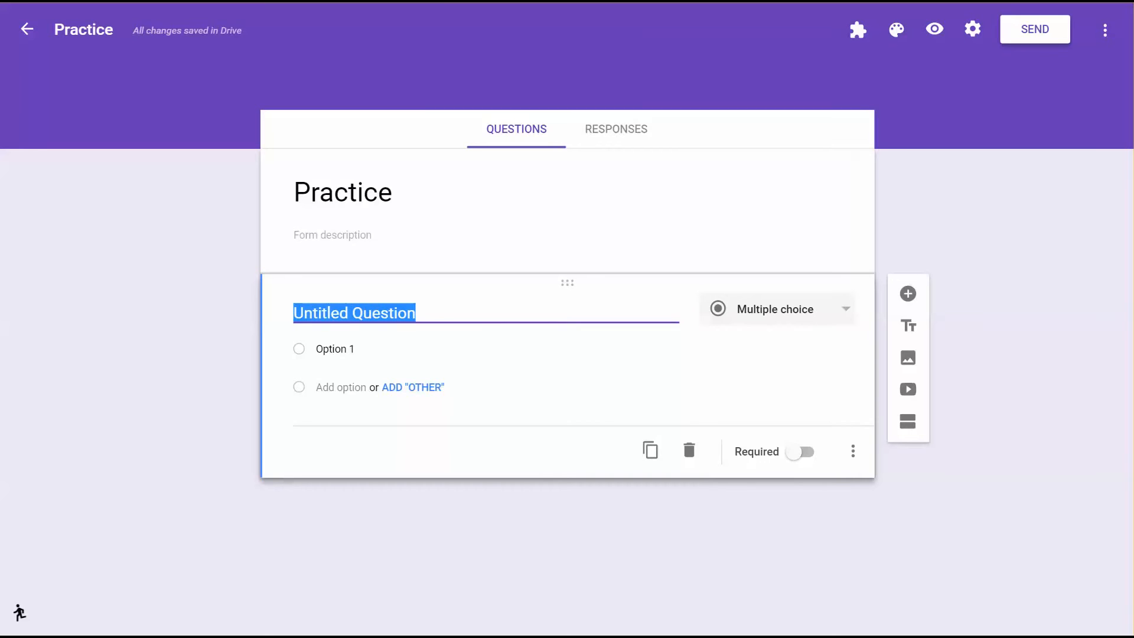
pyautogui.click(399, 2)
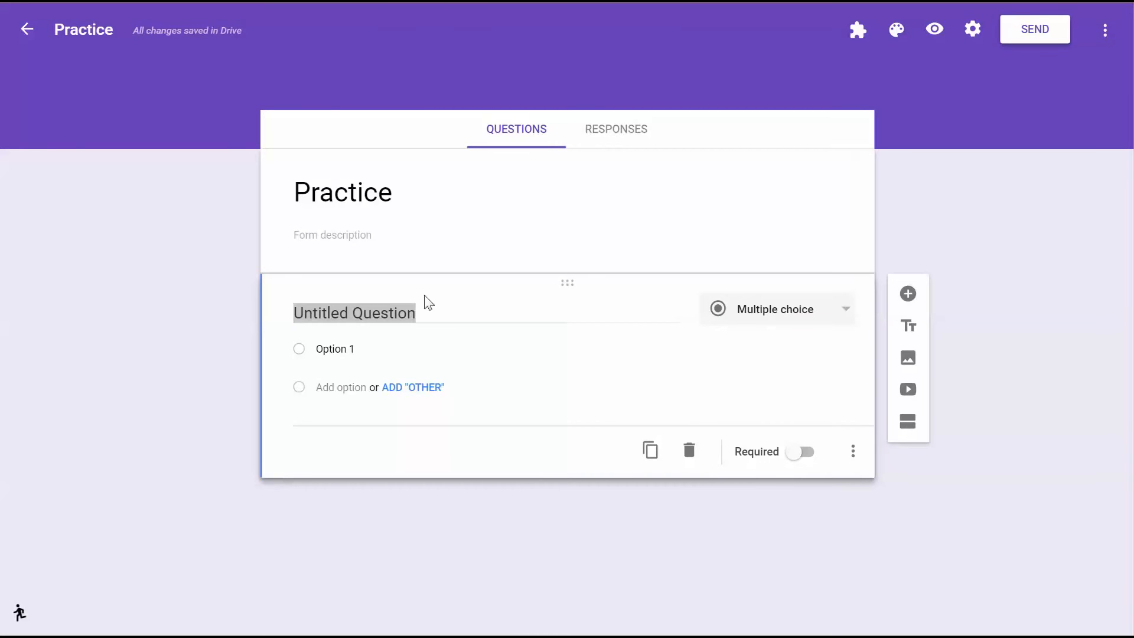
pyautogui.click(431, 312)
pyautogui.write('What')
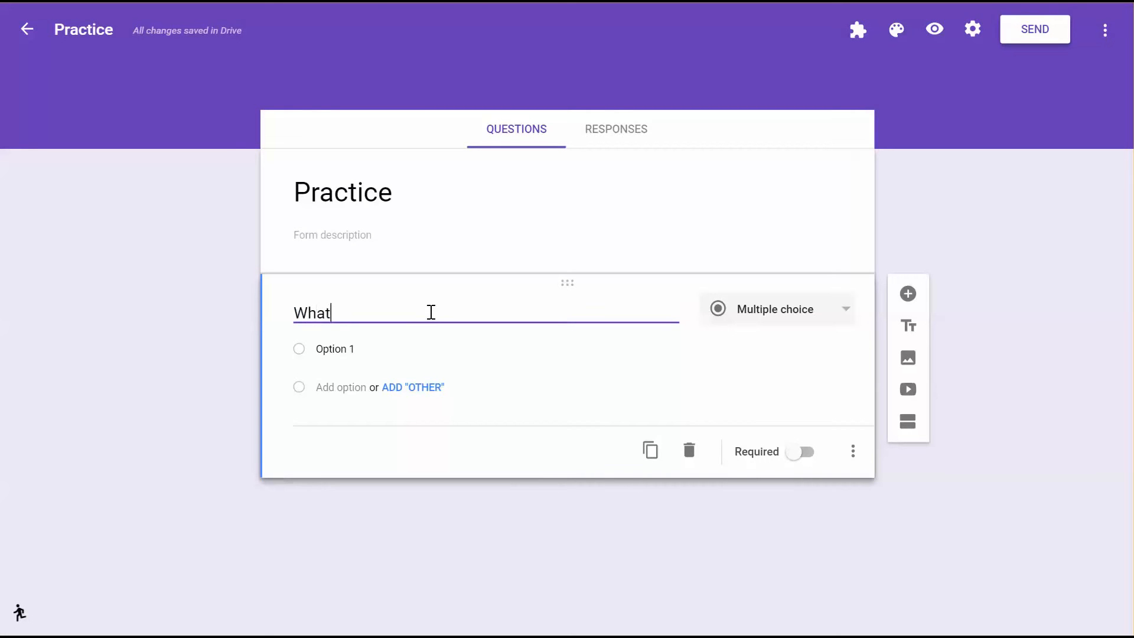
pyautogui.write(' typeo f')
pyautogui.press('BackSpace')
pyautogui.press('BackSpace')
pyautogui.press('BackSpace')
pyautogui.write('of ice crea')
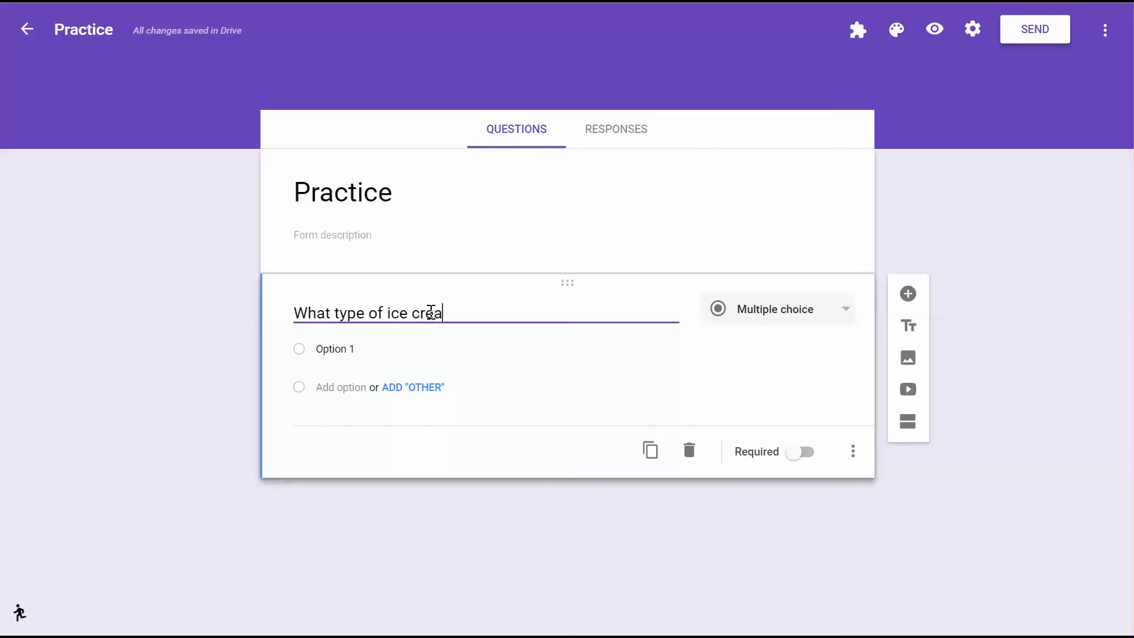
pyautogui.write('m do you like?')
# Give the ice cream question the answer options "Chocolate" and "Vanilla".
pyautogui.click(332, 353)
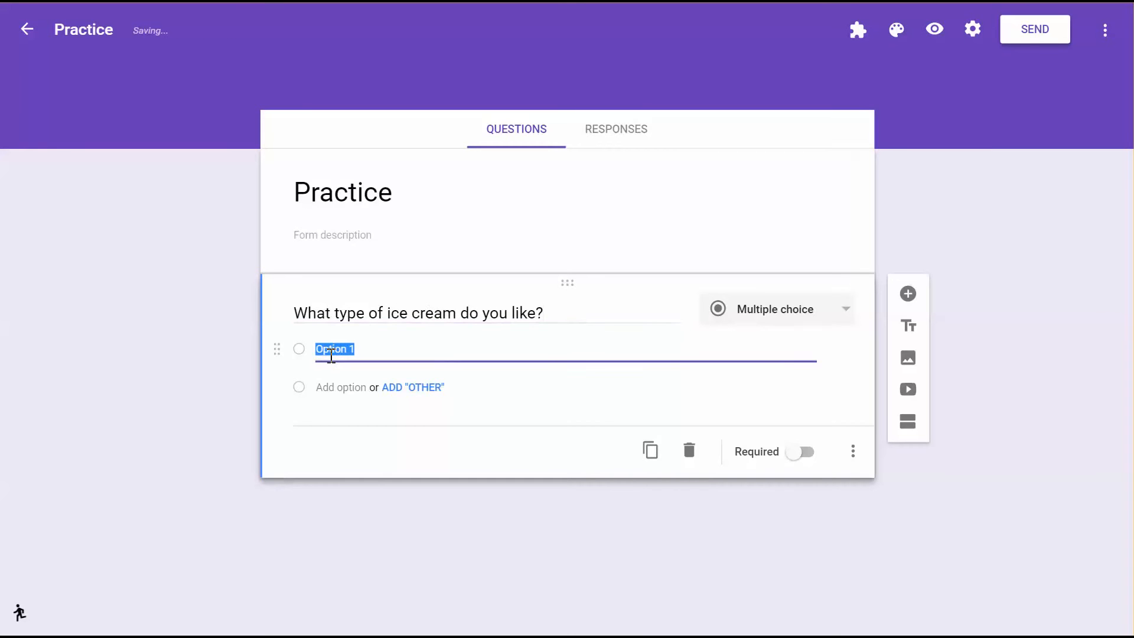
pyautogui.write('Chocolate')
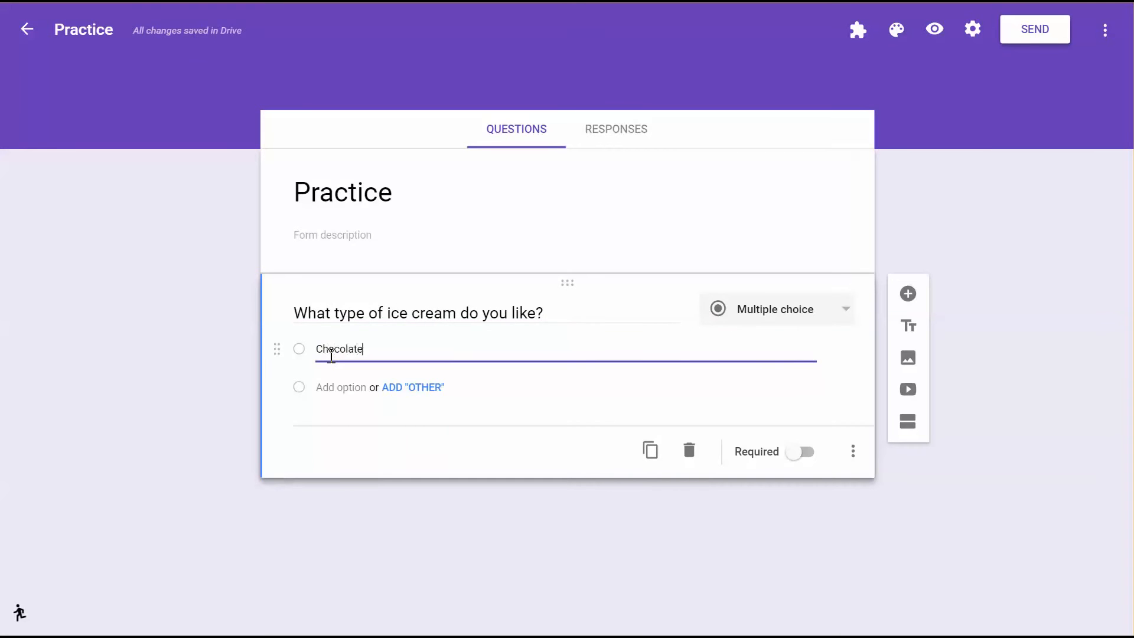
pyautogui.press('Tab')
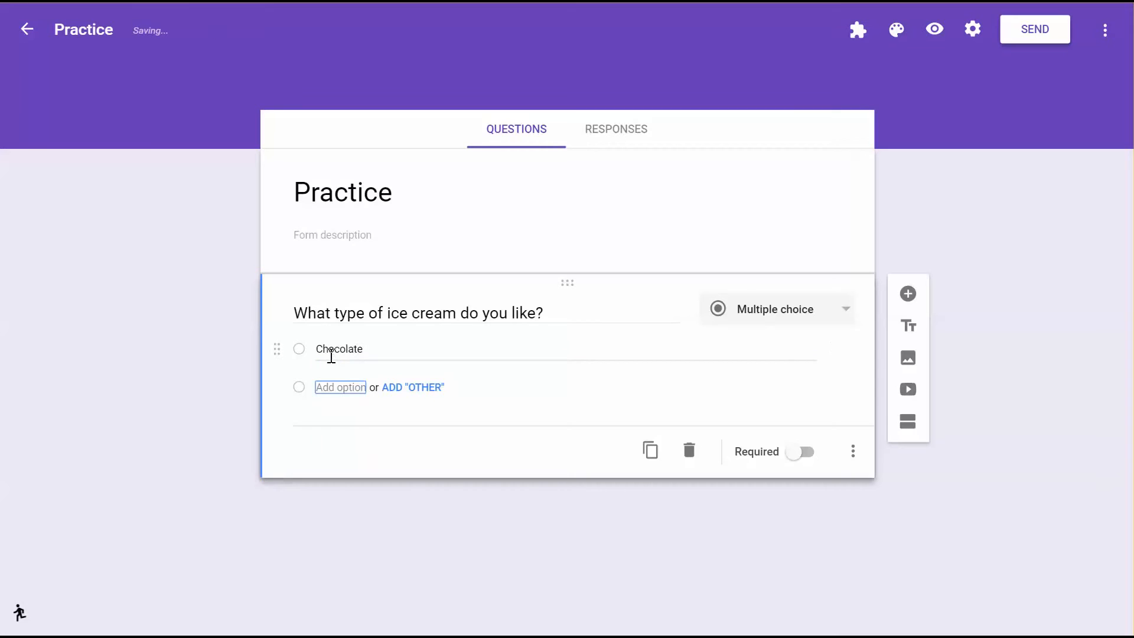
pyautogui.write('Vanilla')
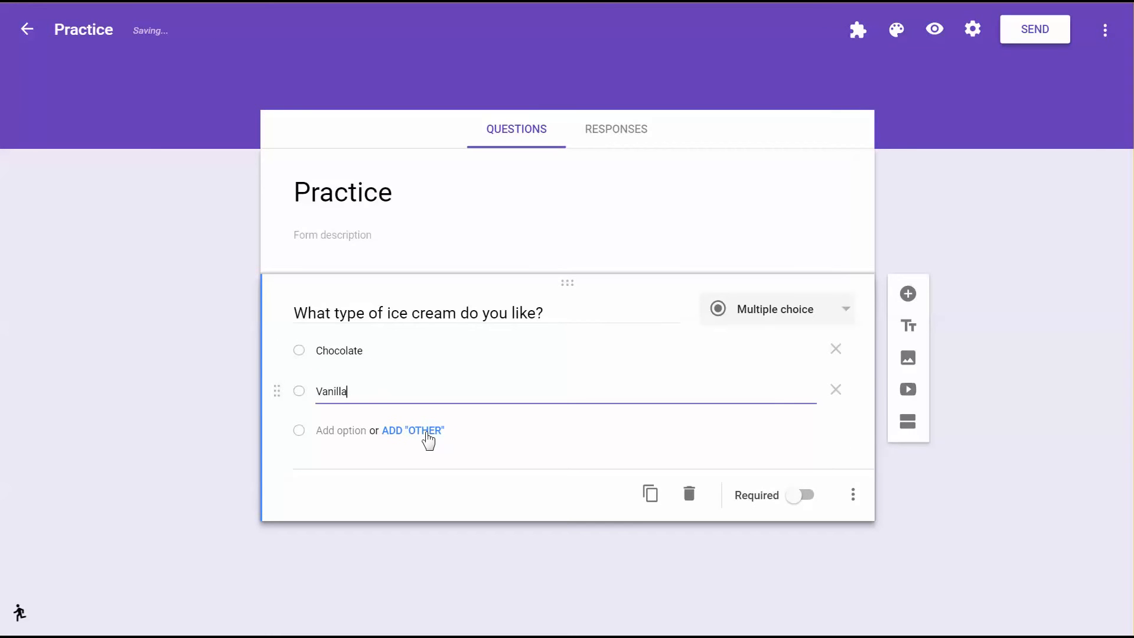
# Add an "Other" answer option to the ice cream question and remove it again.
pyautogui.click(427, 434)
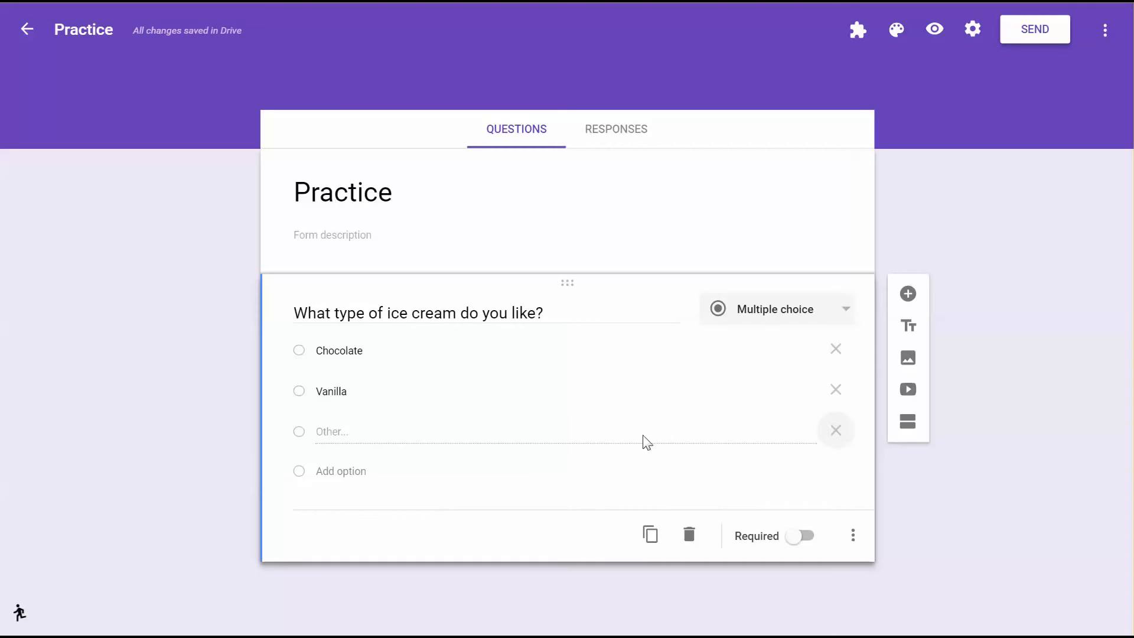
pyautogui.click(831, 443)
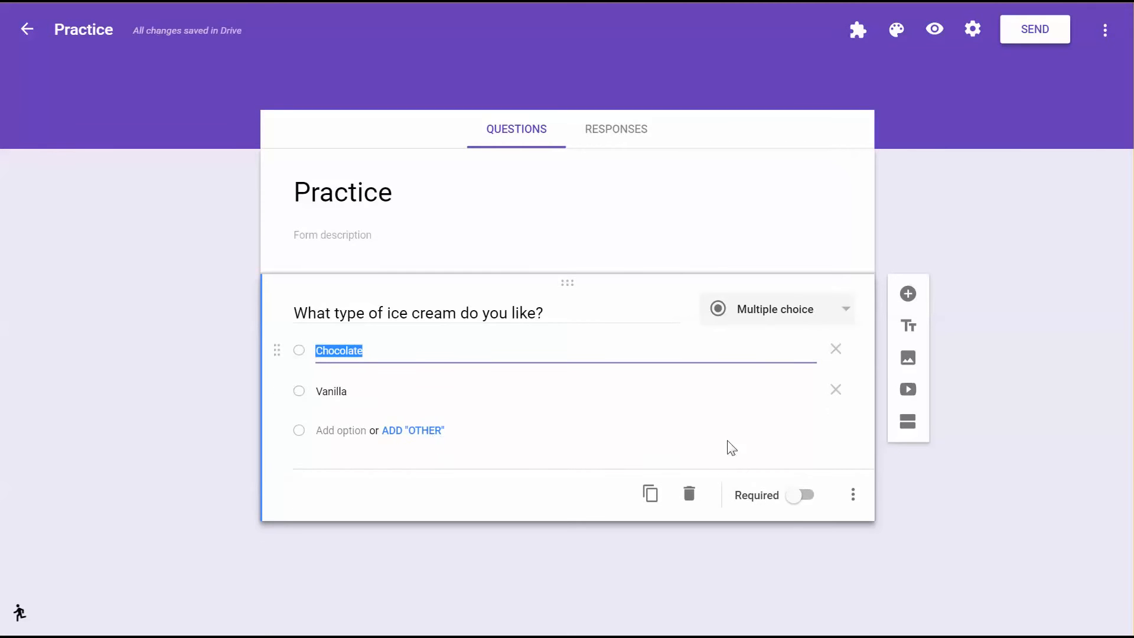
pyautogui.click(737, 552)
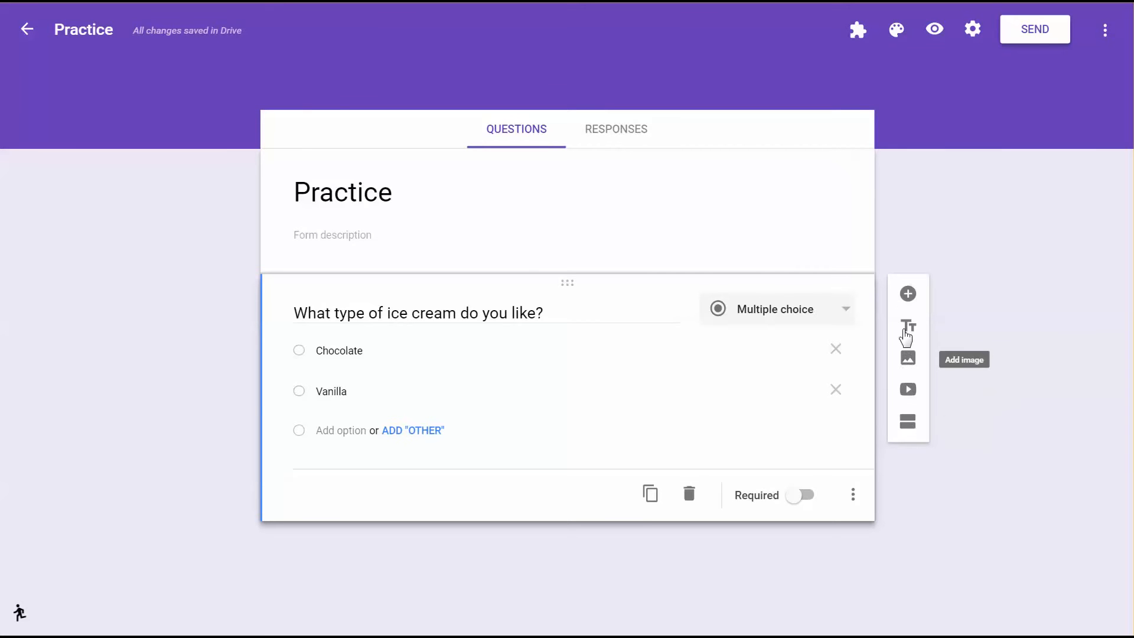
# Add a required Short answer question reading "Why did you make that choice?" below the ice cream question.
pyautogui.click(907, 294)
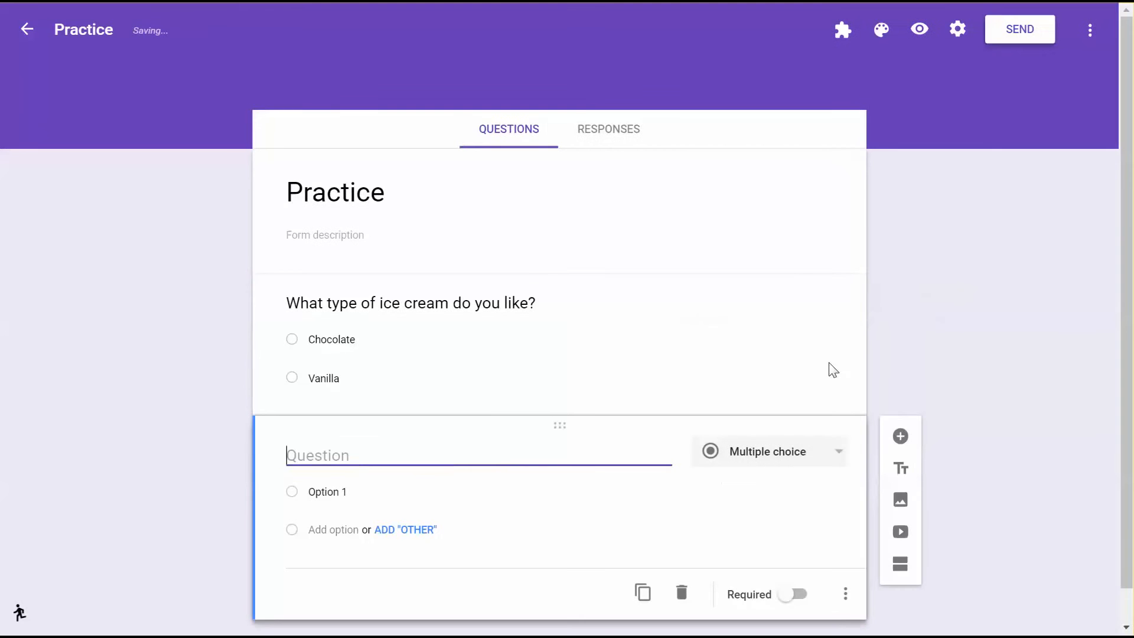
pyautogui.click(733, 464)
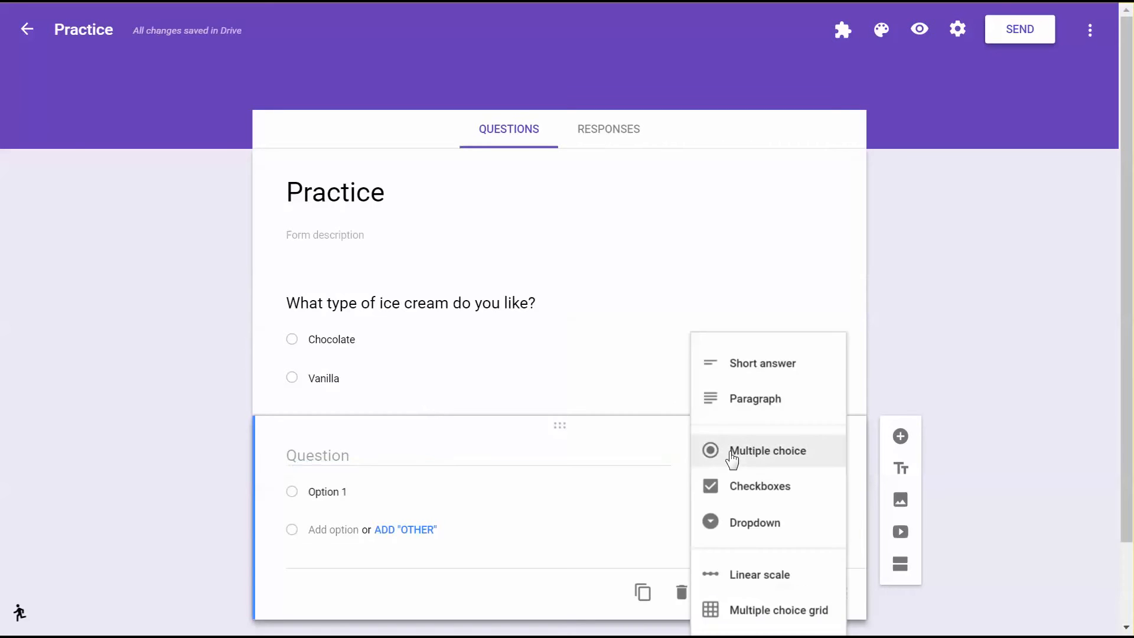
pyautogui.click(741, 372)
pyautogui.click(429, 456)
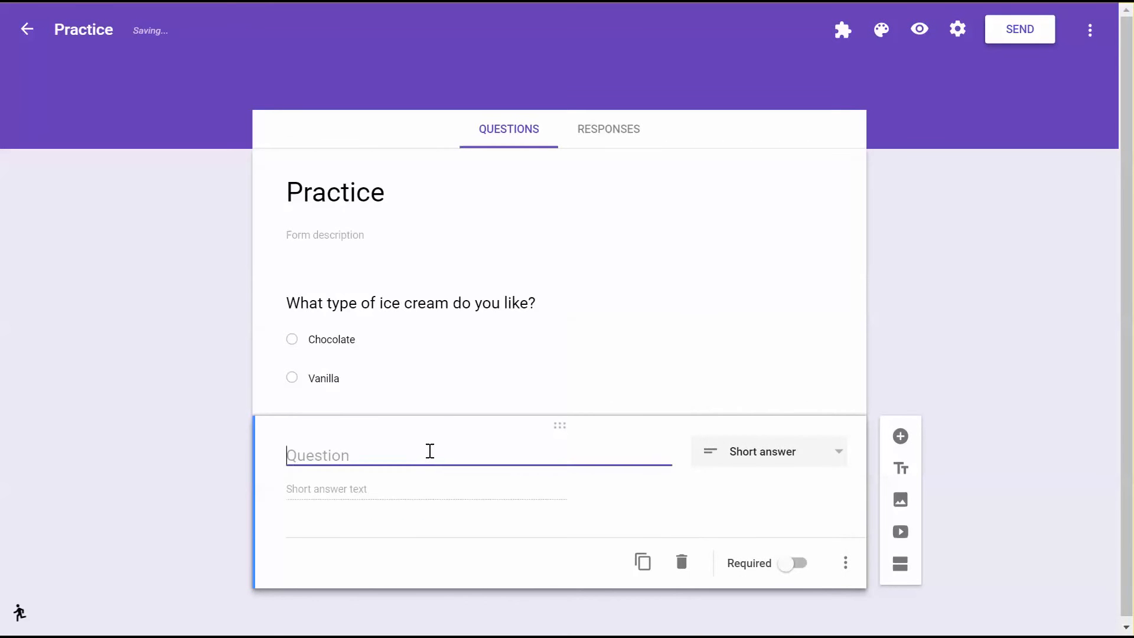
pyautogui.write('Why did you ma')
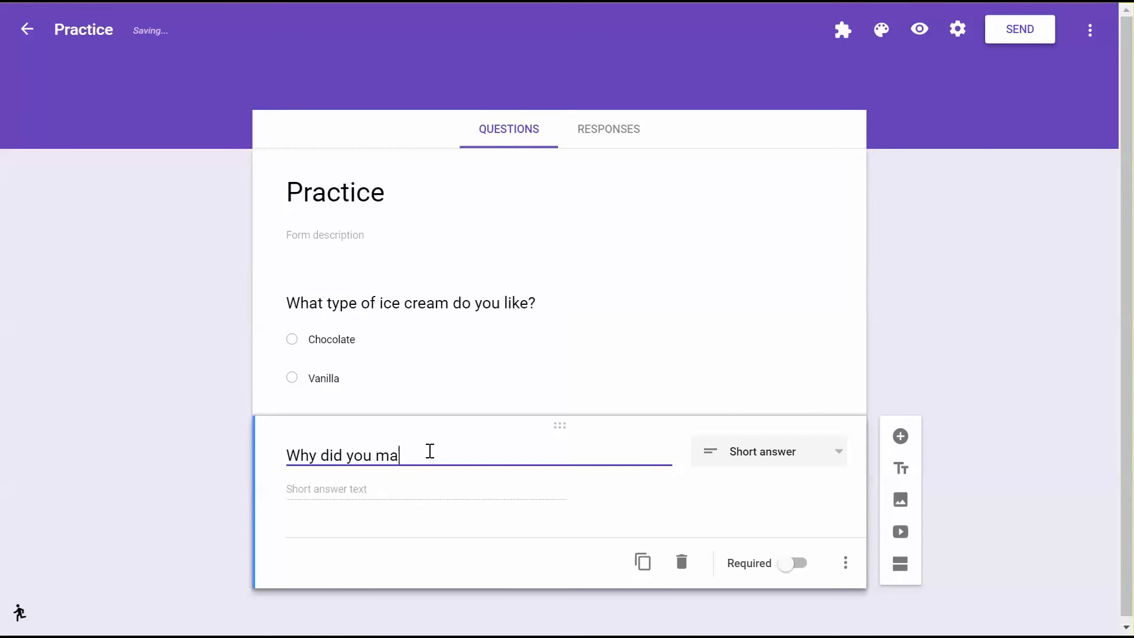
pyautogui.write('ke that choice?')
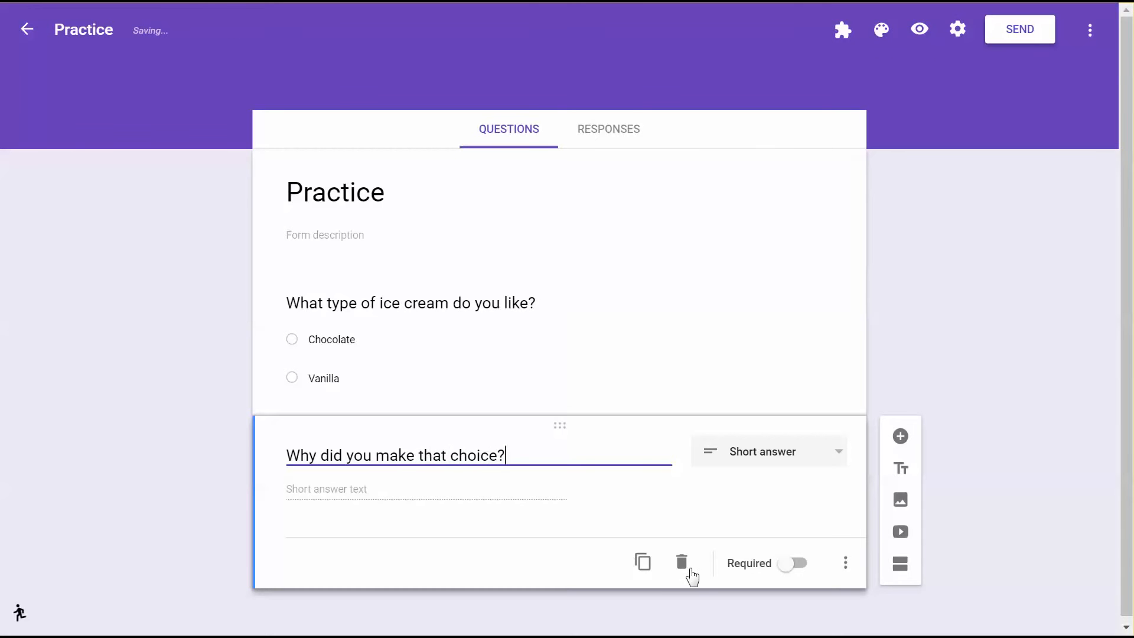
pyautogui.click(788, 568)
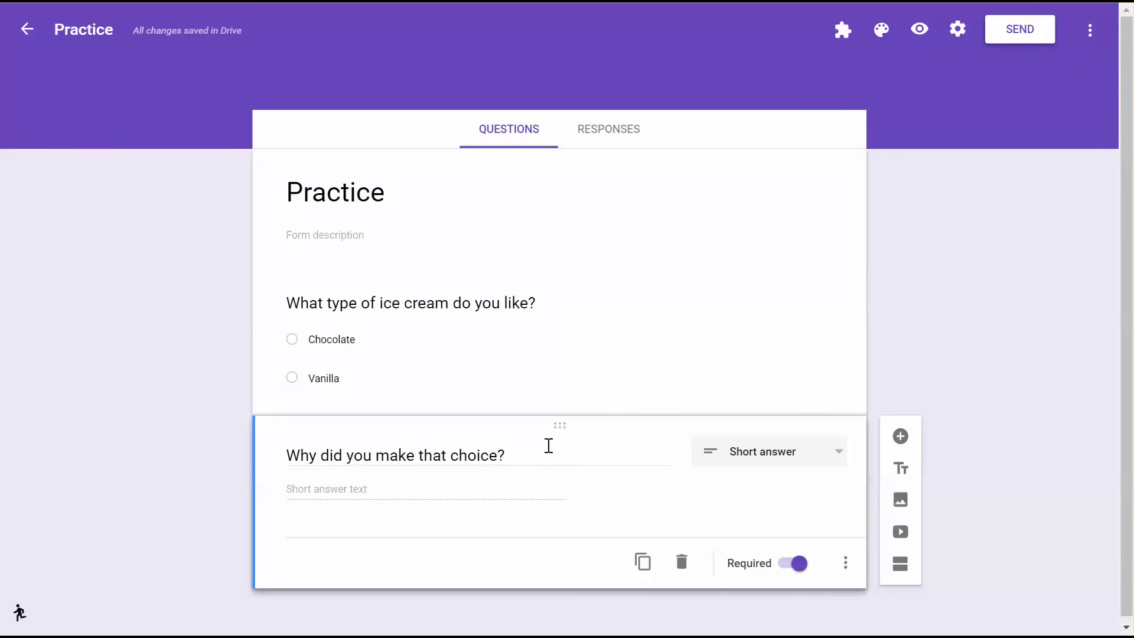
# Move the "Why did you make that choice?" question above the ice cream question and restore the original order.
pyautogui.moveTo(559, 415); pyautogui.dragTo(559, 255)
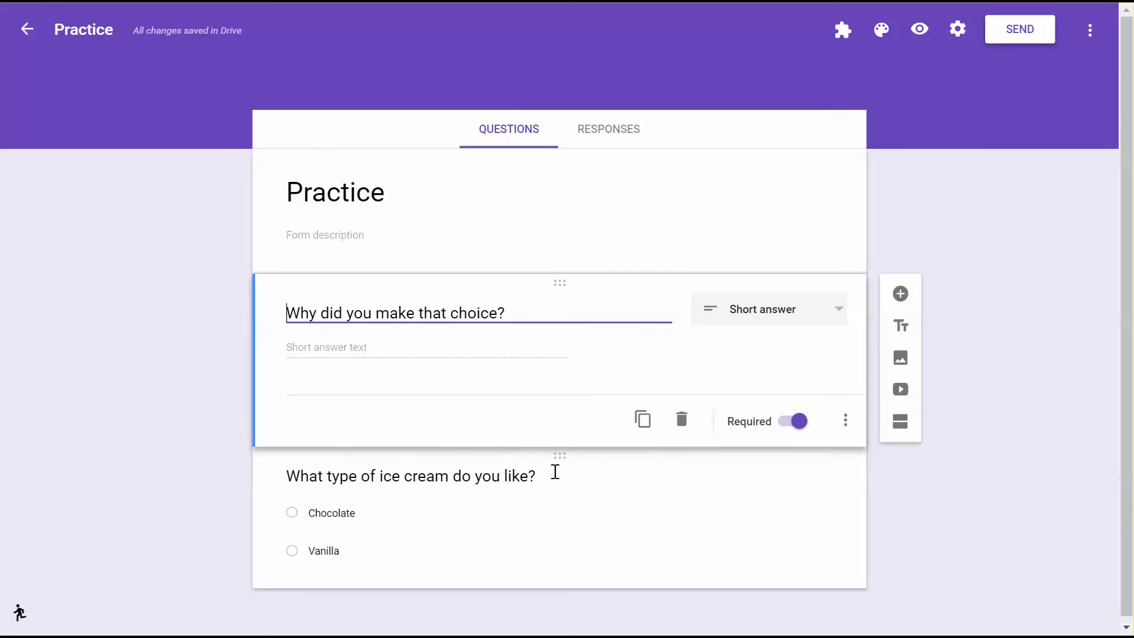
pyautogui.moveTo(563, 459); pyautogui.dragTo(558, 260)
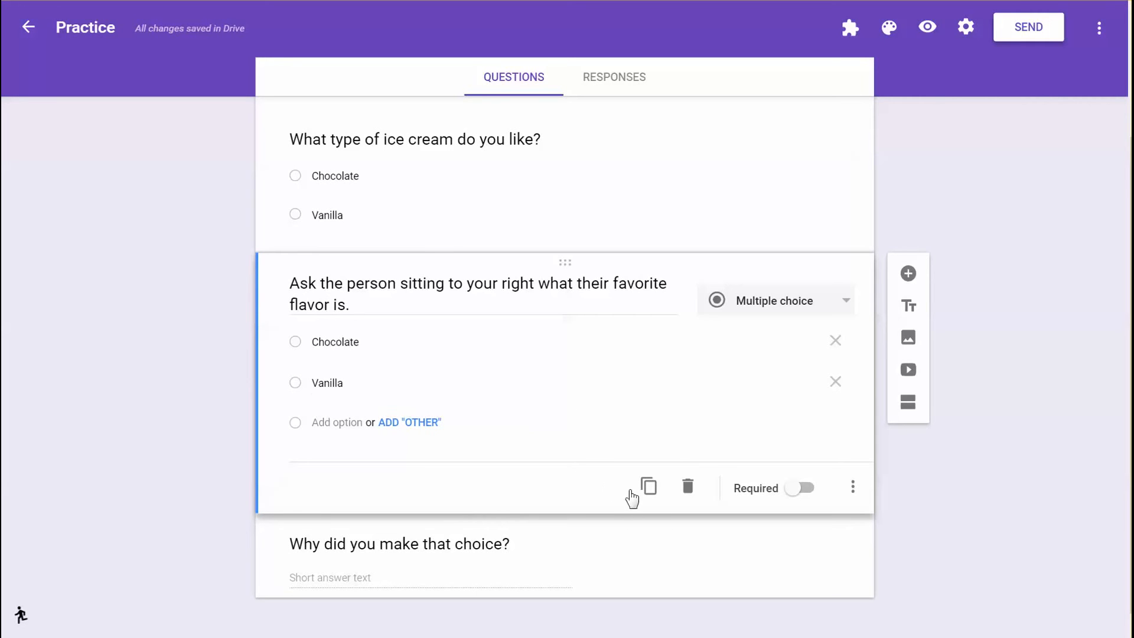
# Duplicate the question about the person sitting to your right and change "right" to "left" in the copy.
pyautogui.click(648, 487)
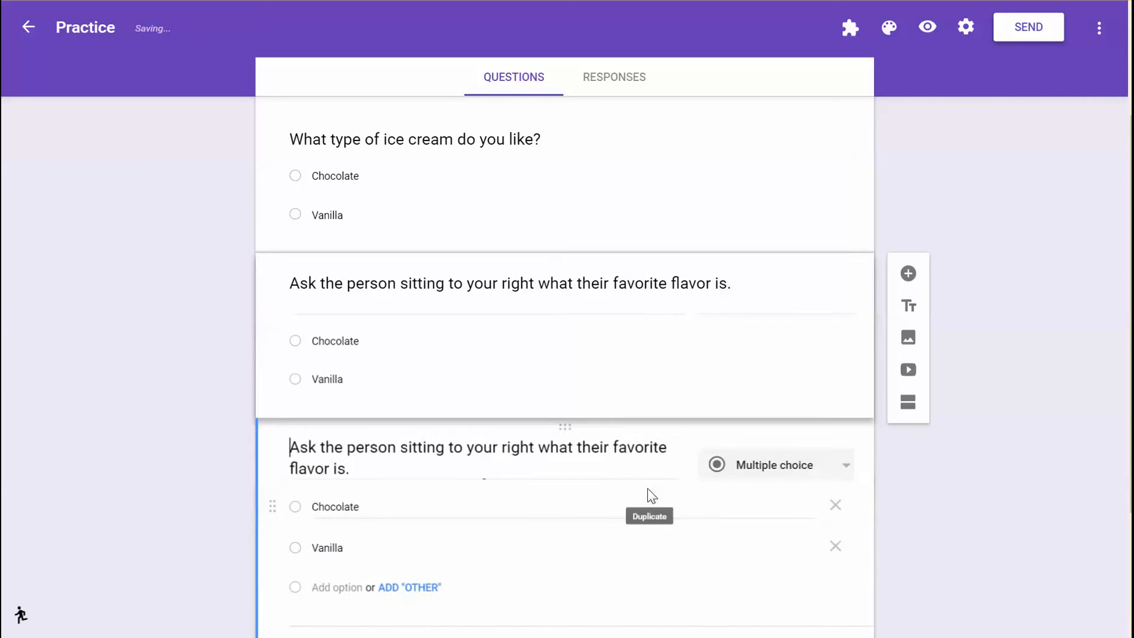
pyautogui.doubleClick(521, 449)
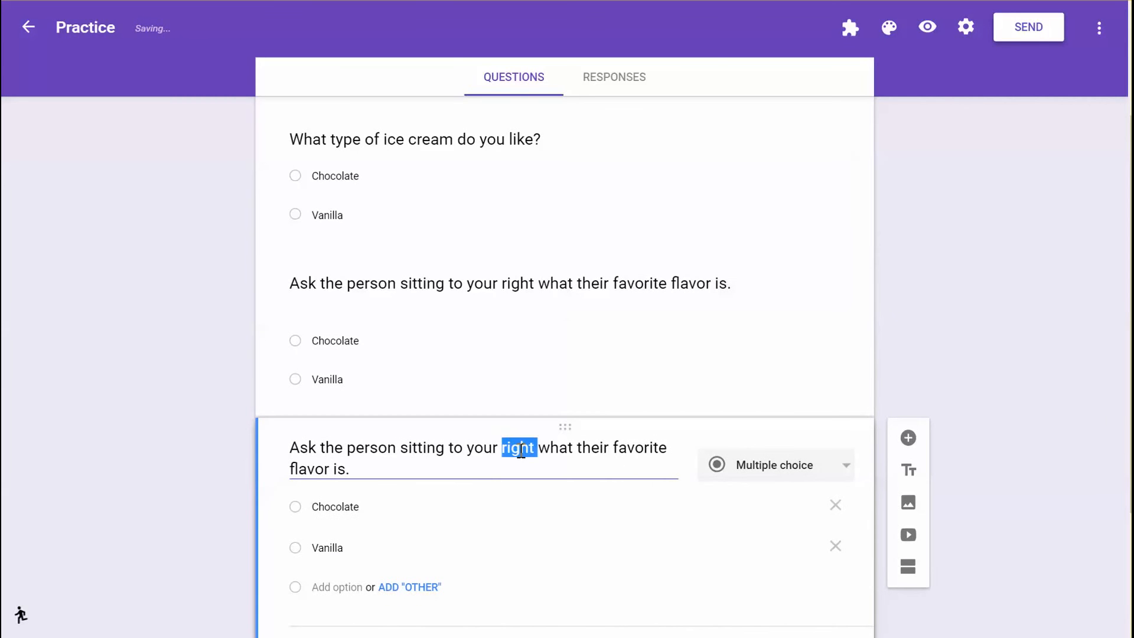
pyautogui.write('left')
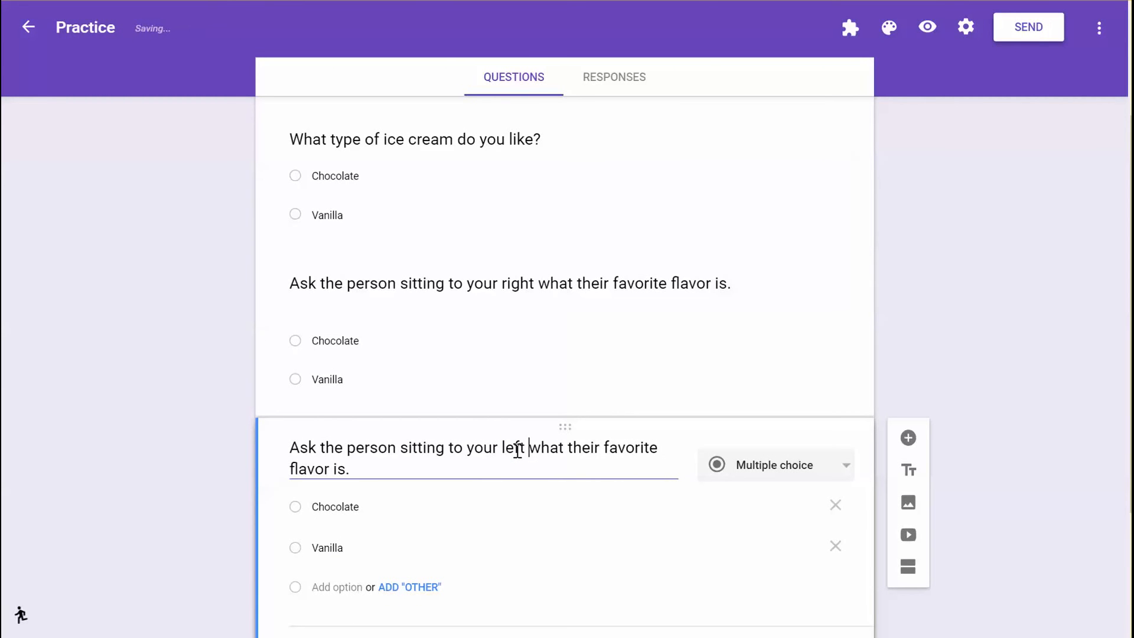
pyautogui.scroll(-3, 931, 389)
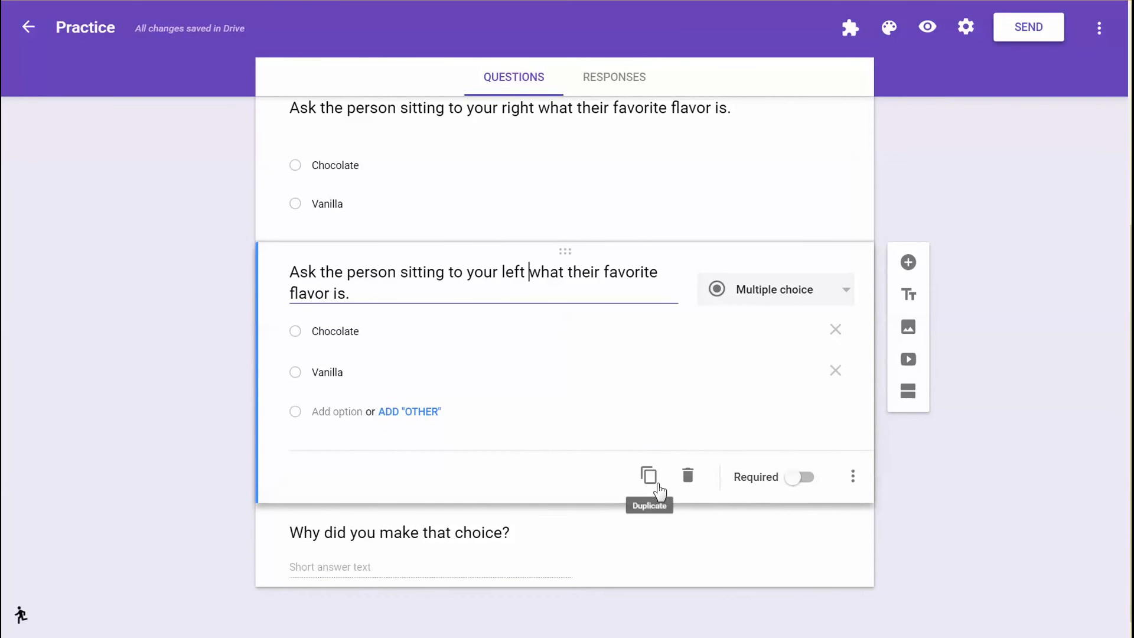
pyautogui.click(214, 316)
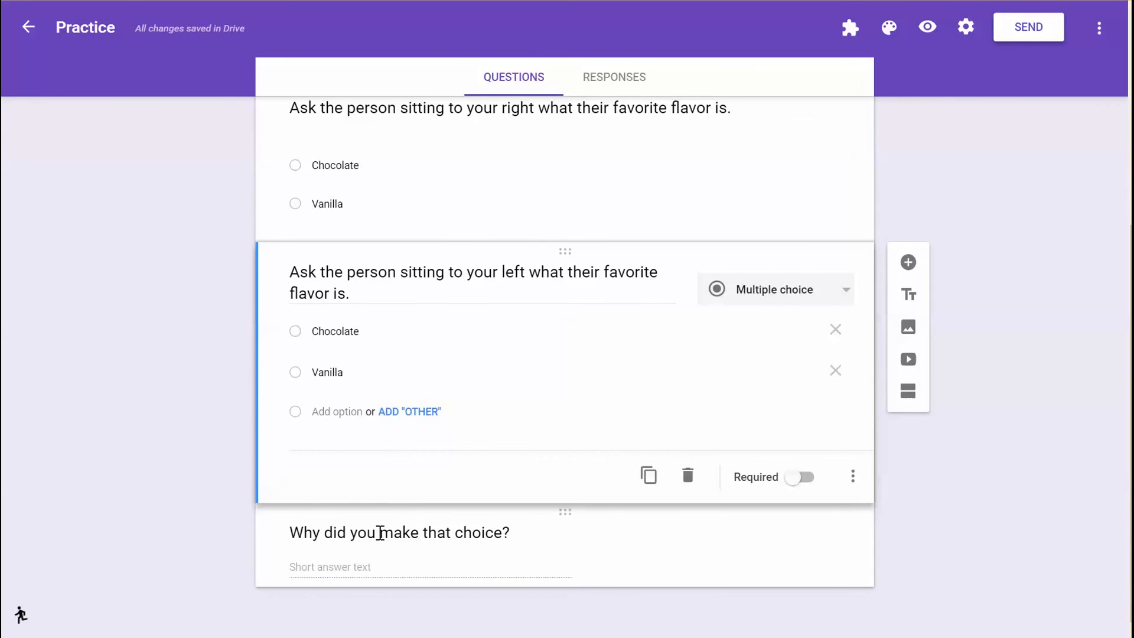
pyautogui.click(540, 541)
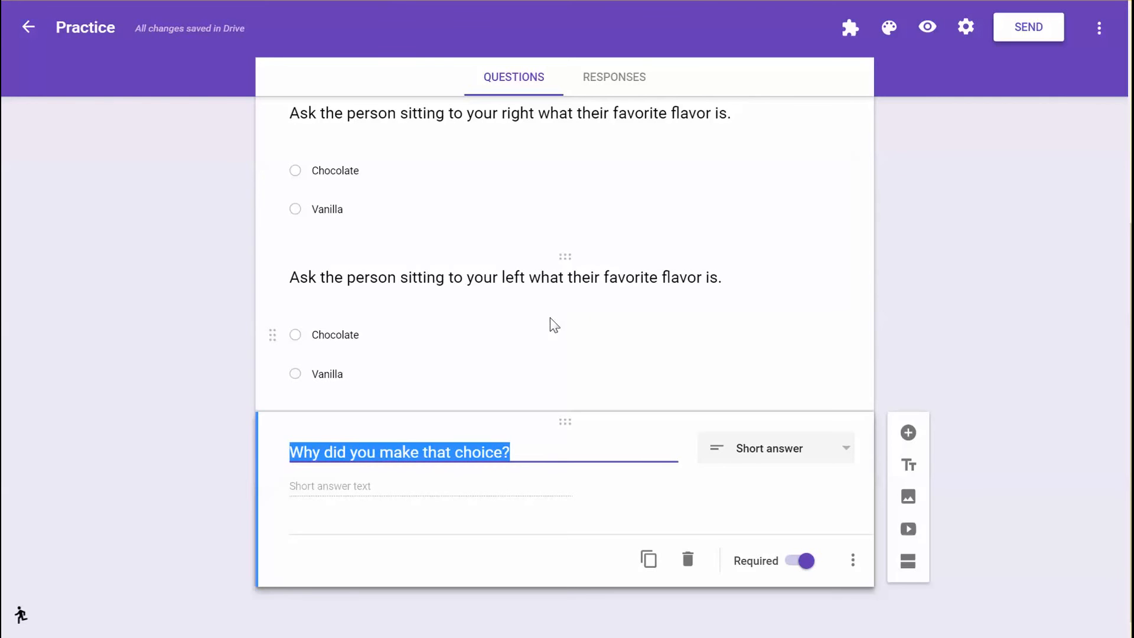
pyautogui.click(583, 328)
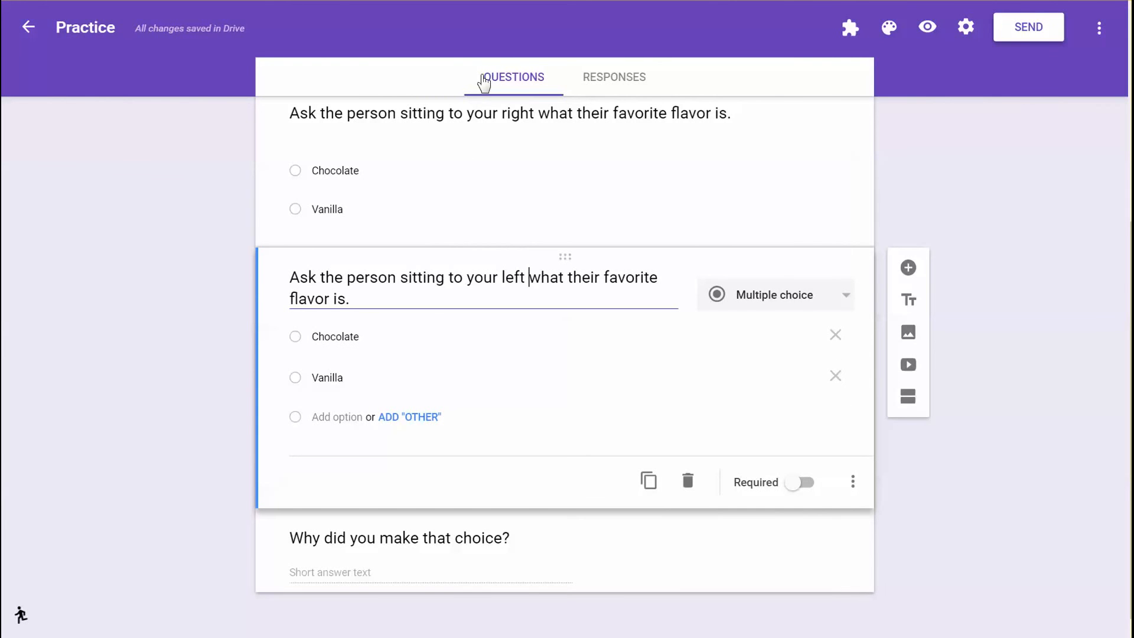
# Stop the form from accepting responses and turn response collection back on.
pyautogui.click(620, 78)
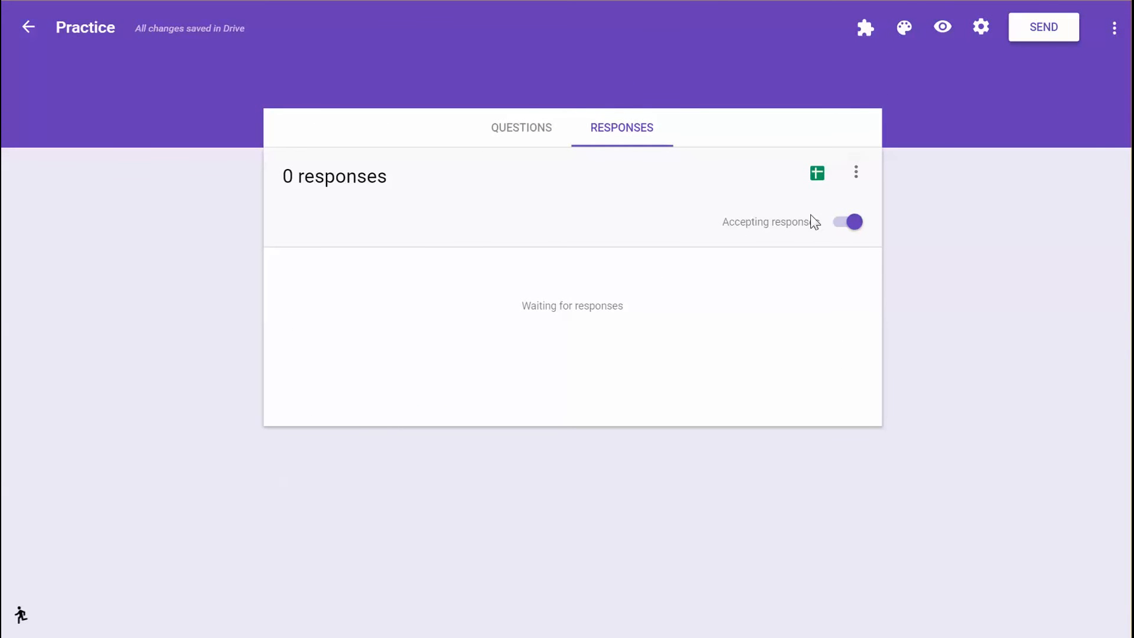
pyautogui.click(842, 228)
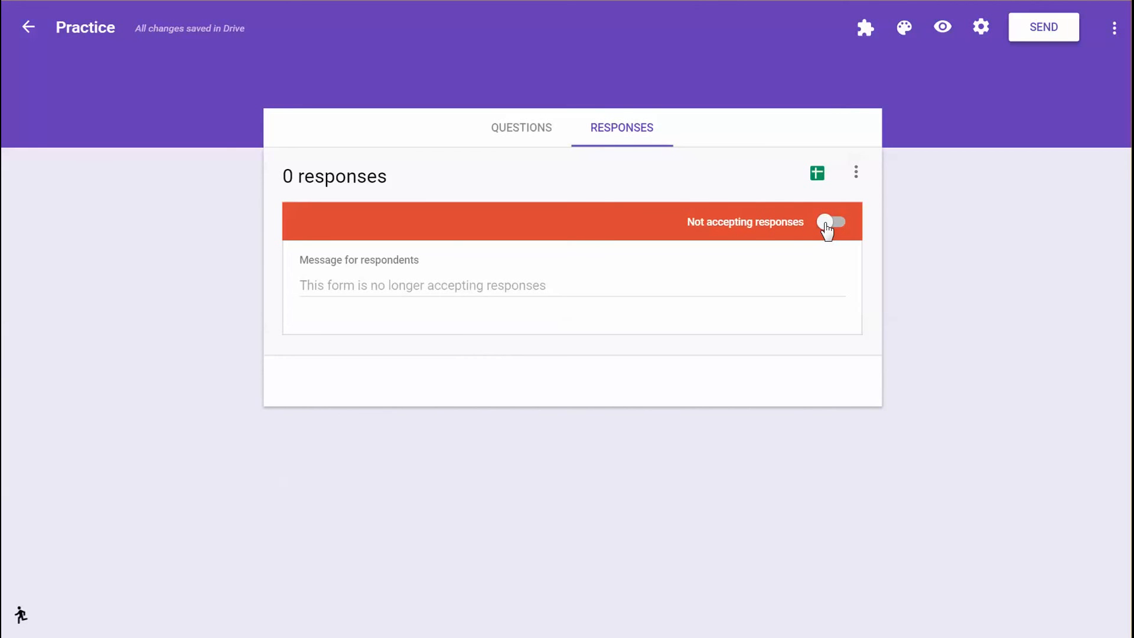
pyautogui.click(825, 228)
# Set the response destination to a new spreadsheet named "Practice (Responses)".
pyautogui.click(855, 173)
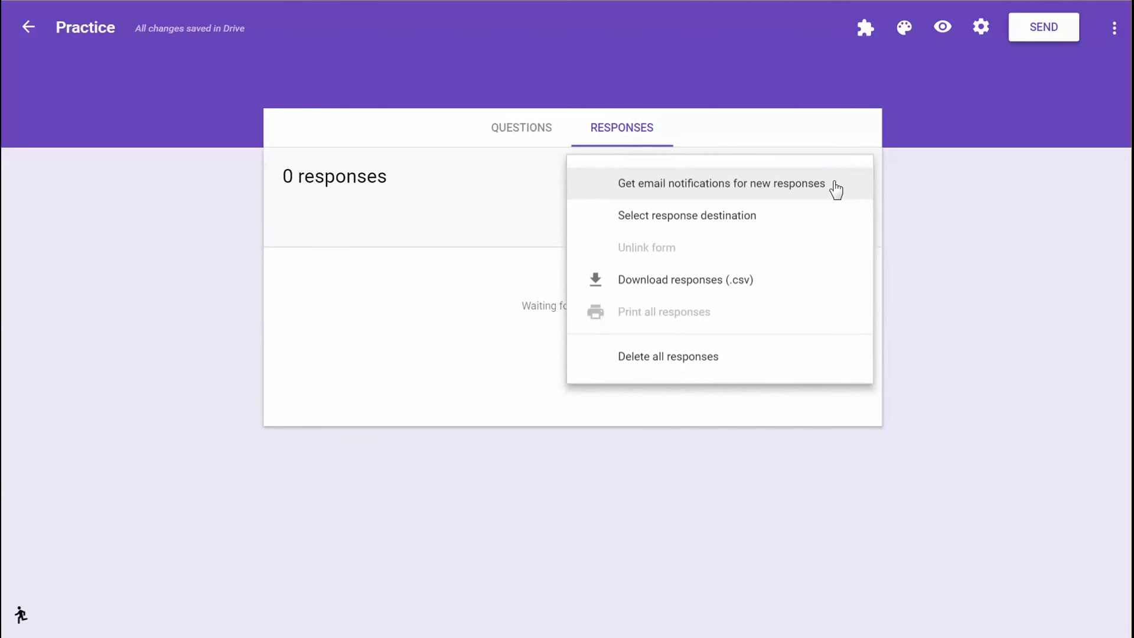
pyautogui.click(729, 228)
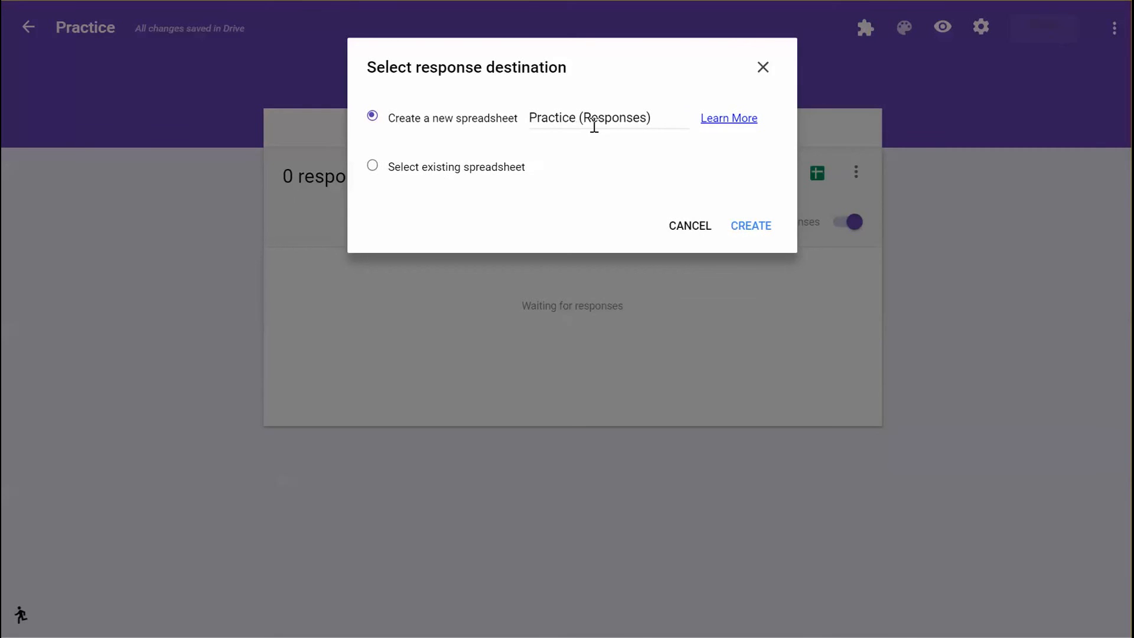
pyautogui.click(735, 231)
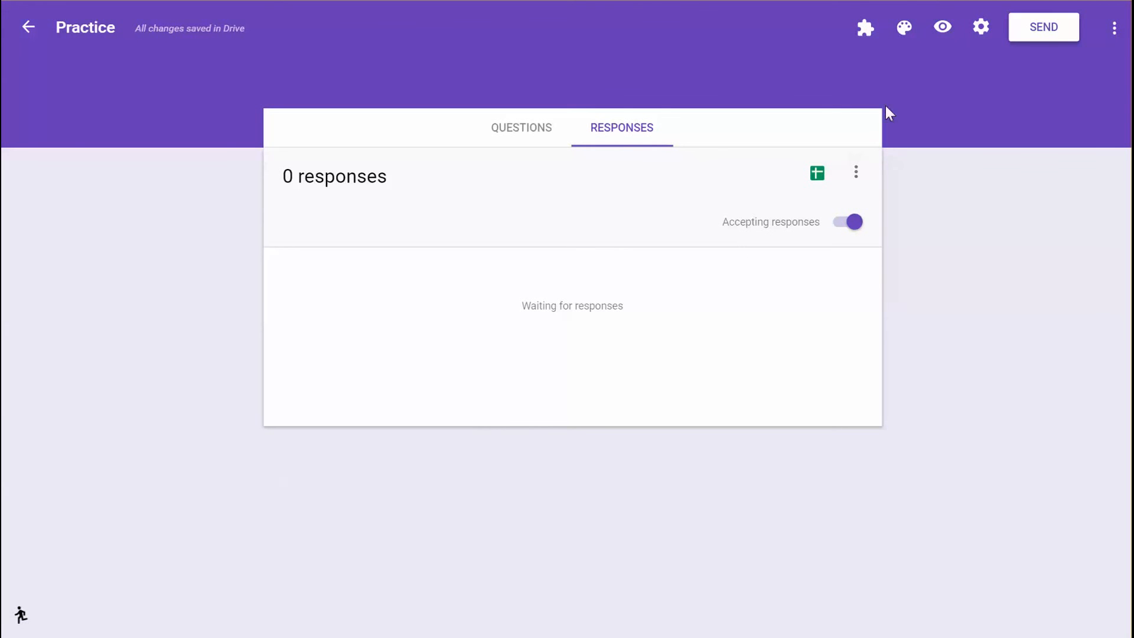
# Review the form's settings without saving changes, and preview all the questions as a respondent before returning to editing.
pyautogui.click(980, 27)
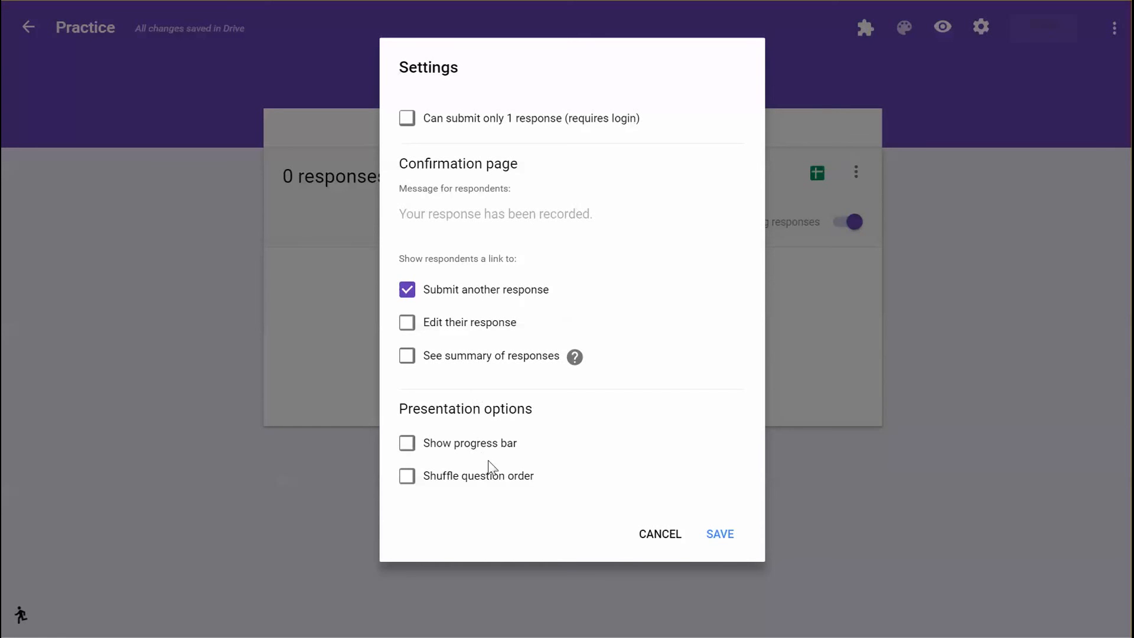
pyautogui.click(674, 536)
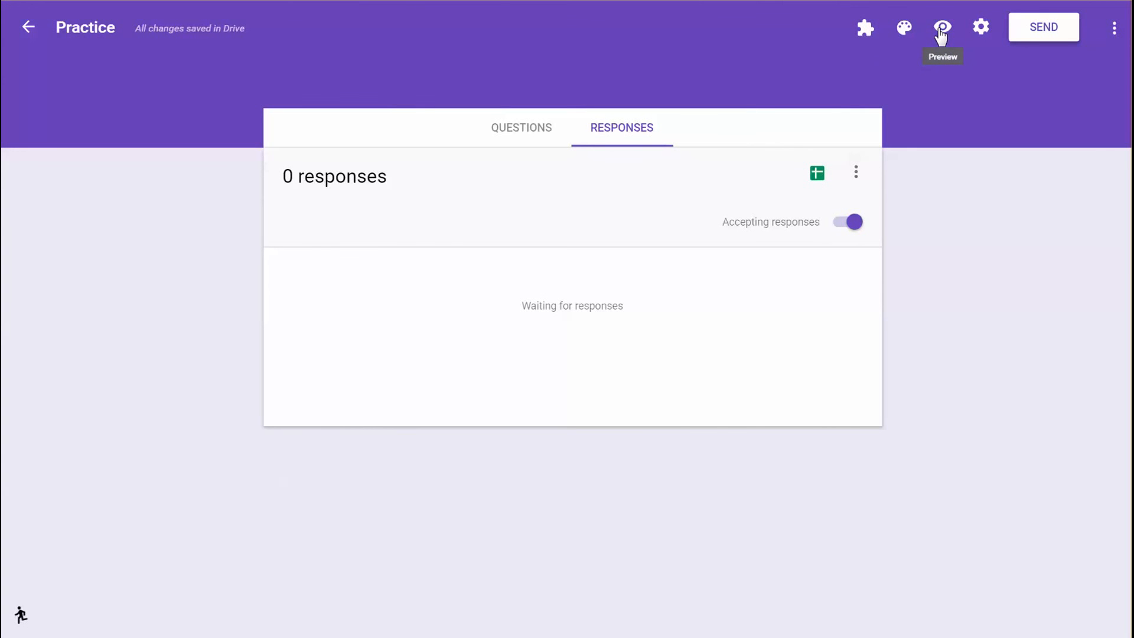
pyautogui.click(940, 31)
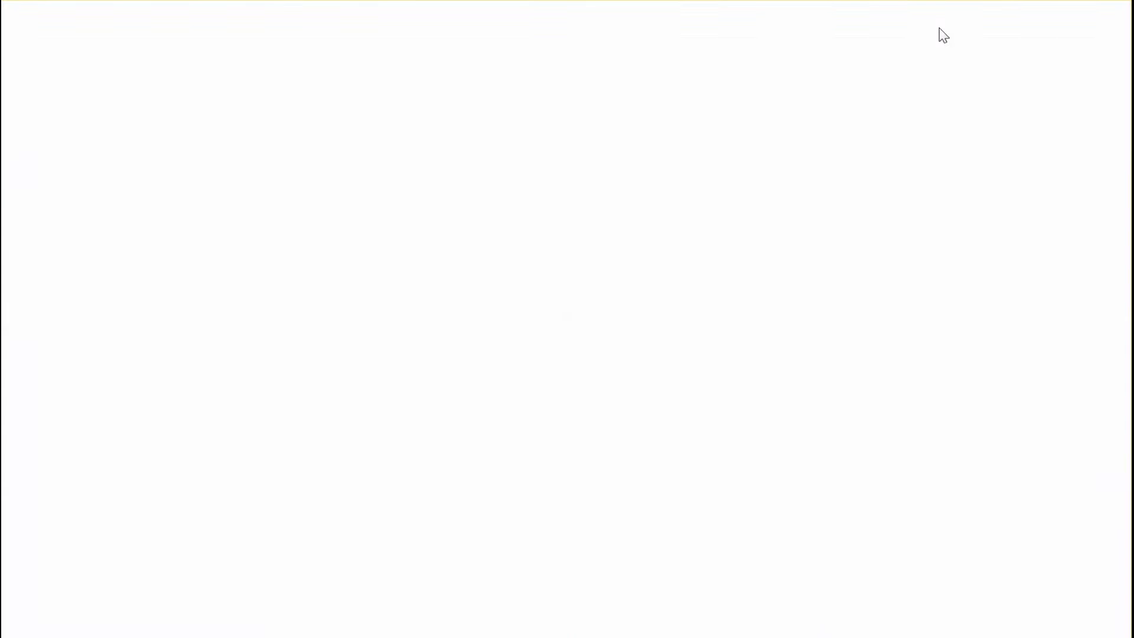
pyautogui.scroll(-5, 785, 242)
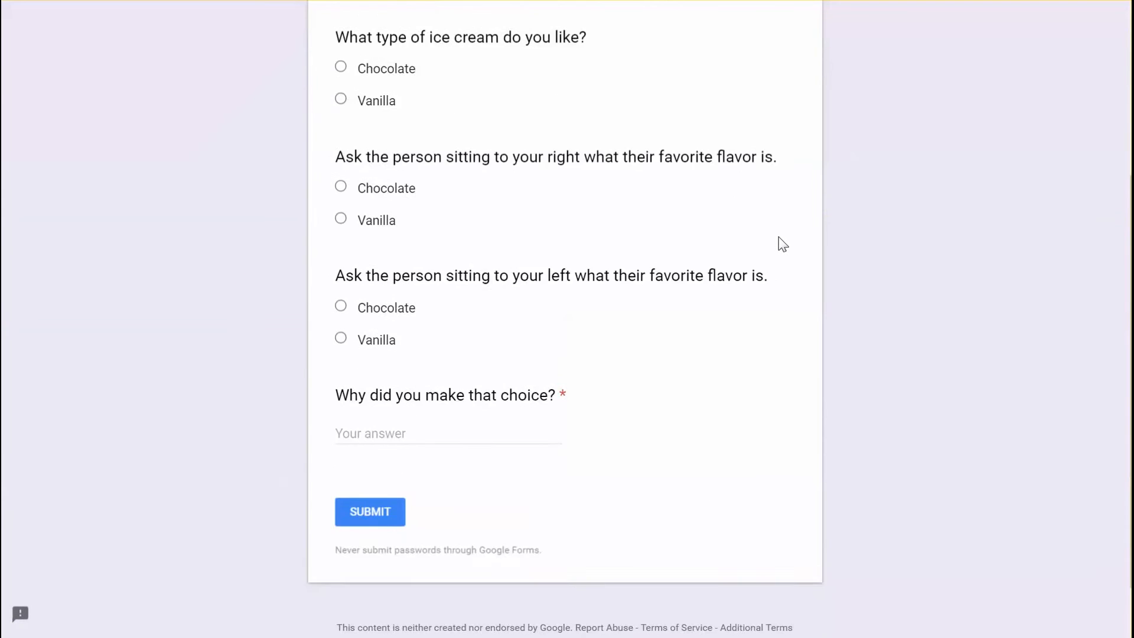
pyautogui.scroll(2, 782, 243)
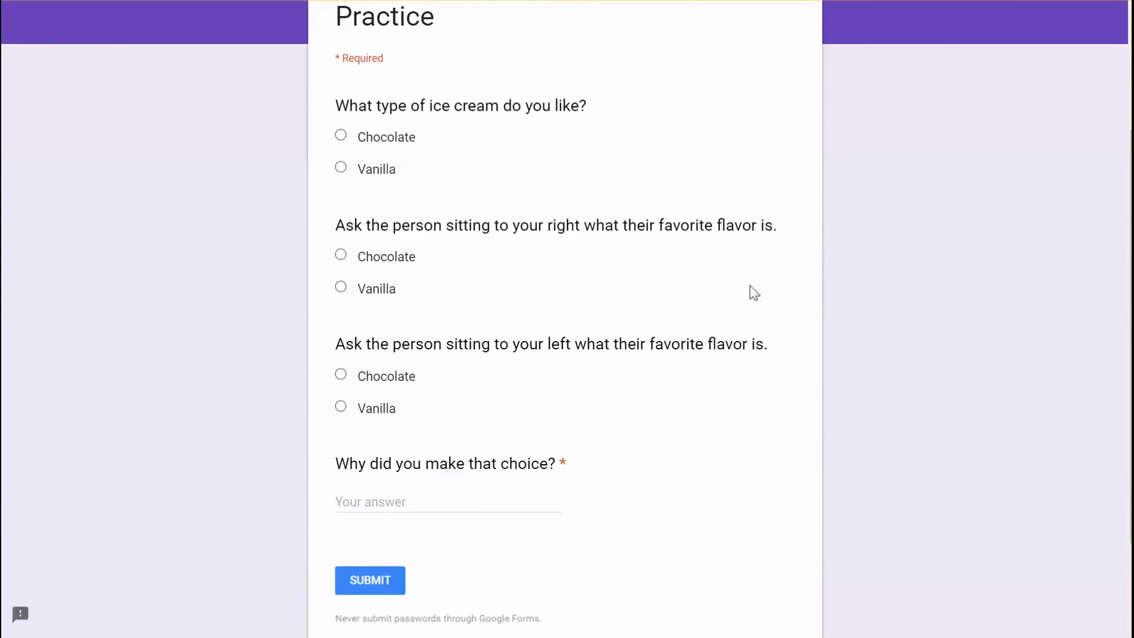
pyautogui.scroll(3, 638, 355)
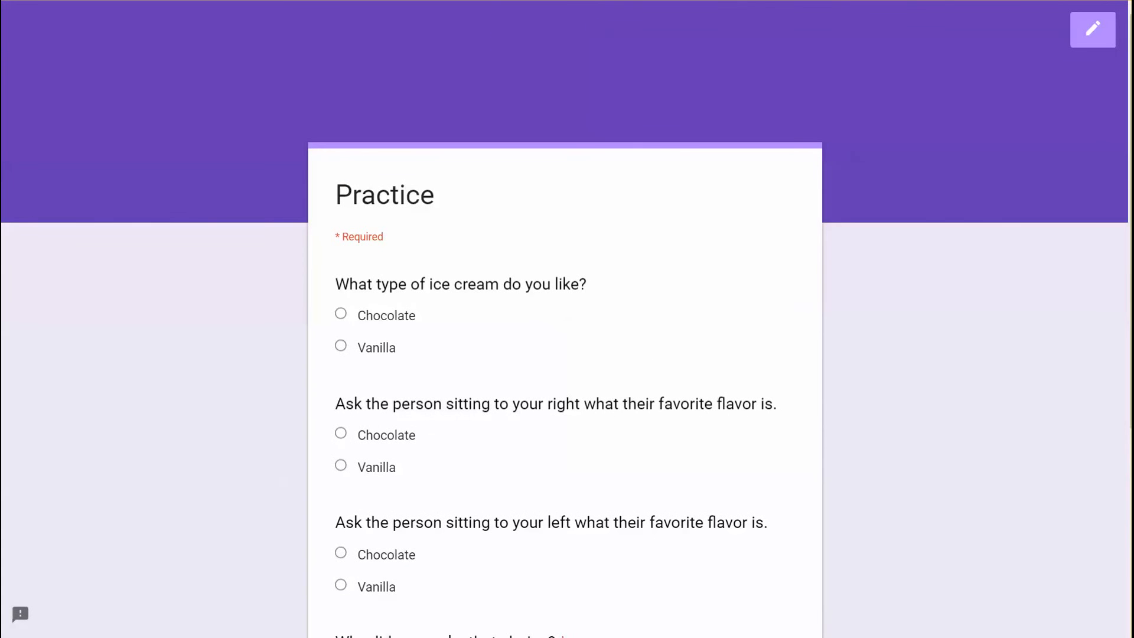
pyautogui.click(1090, 31)
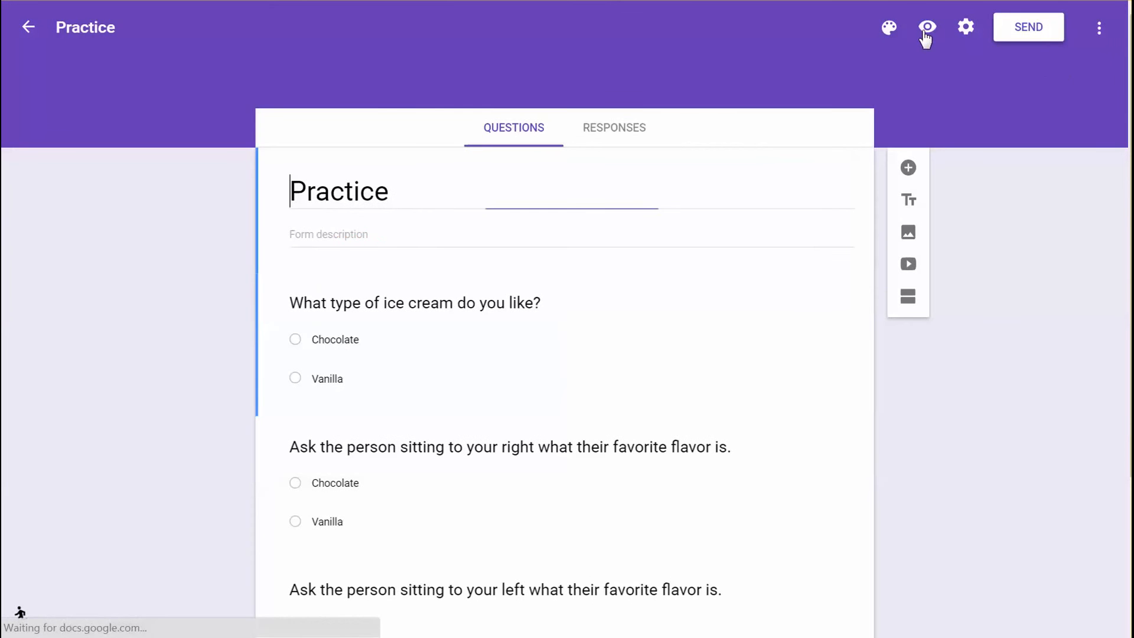
# Apply the colorful jelly bean image from the Work and School themes as the form's header.
pyautogui.click(889, 32)
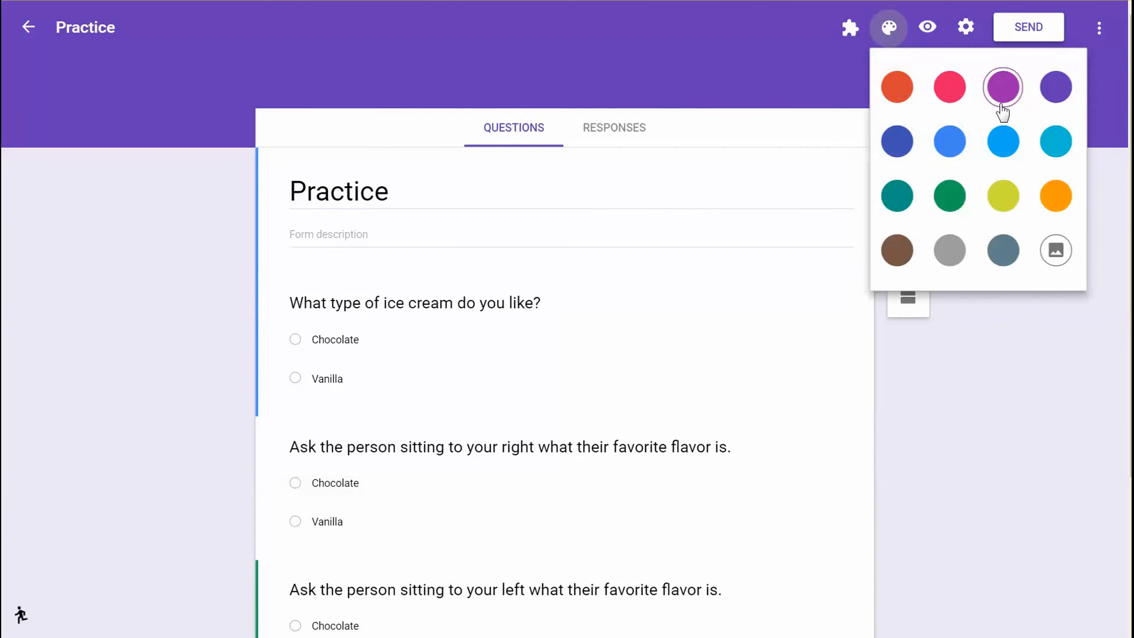
pyautogui.click(1056, 260)
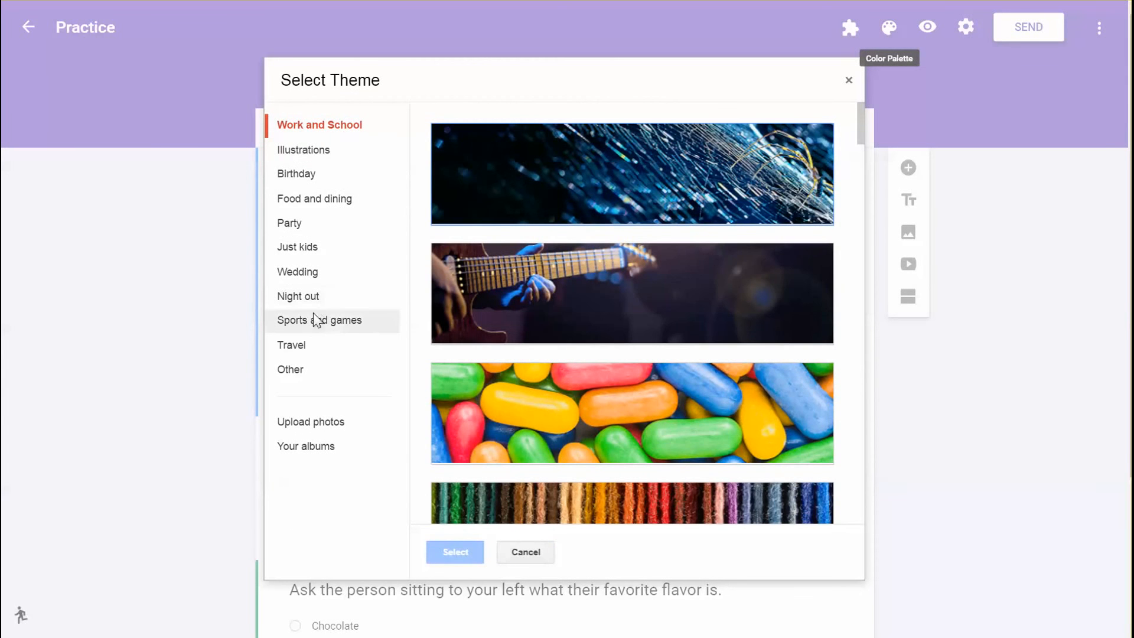
pyautogui.click(523, 377)
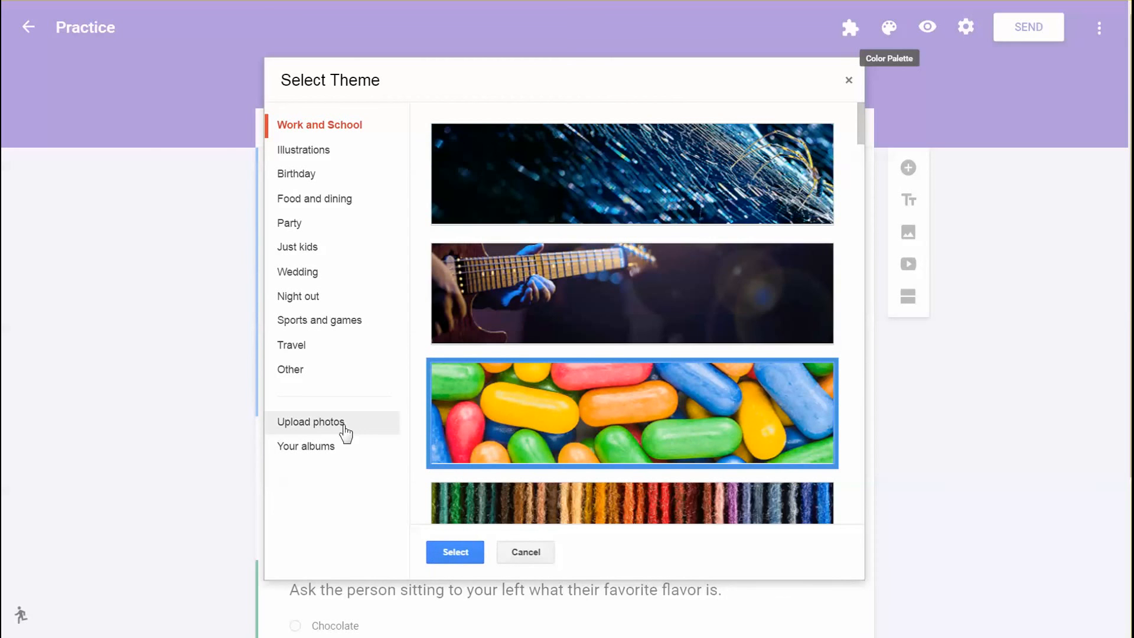
pyautogui.click(456, 552)
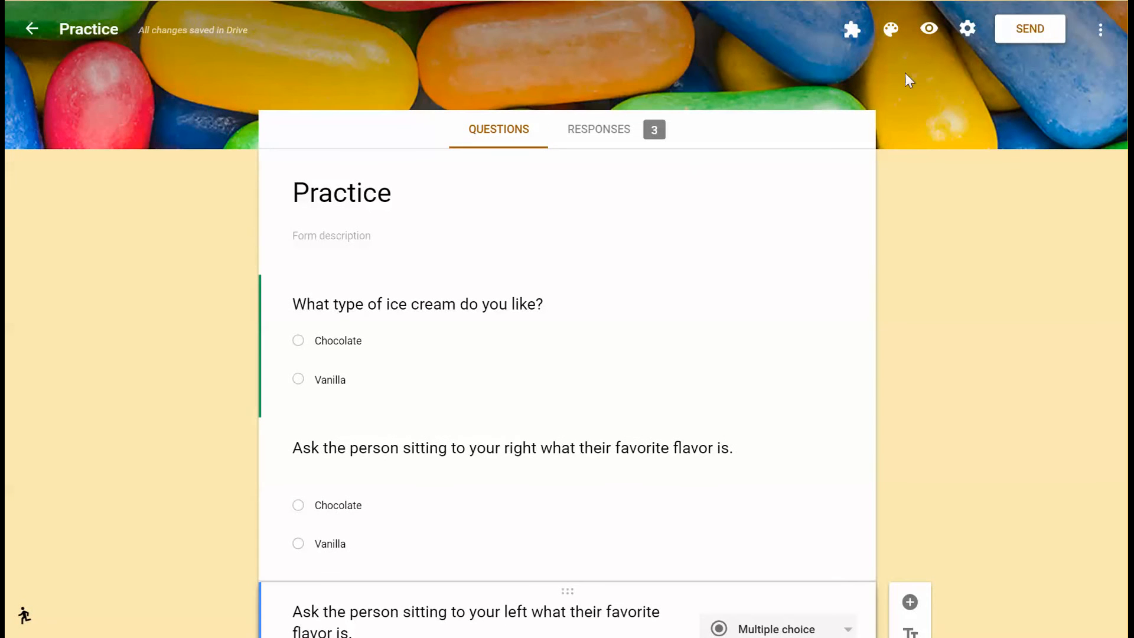
# Preview the form and submit a response with Vanilla for all three flavor questions and "Practice" as the reason.
pyautogui.click(929, 30)
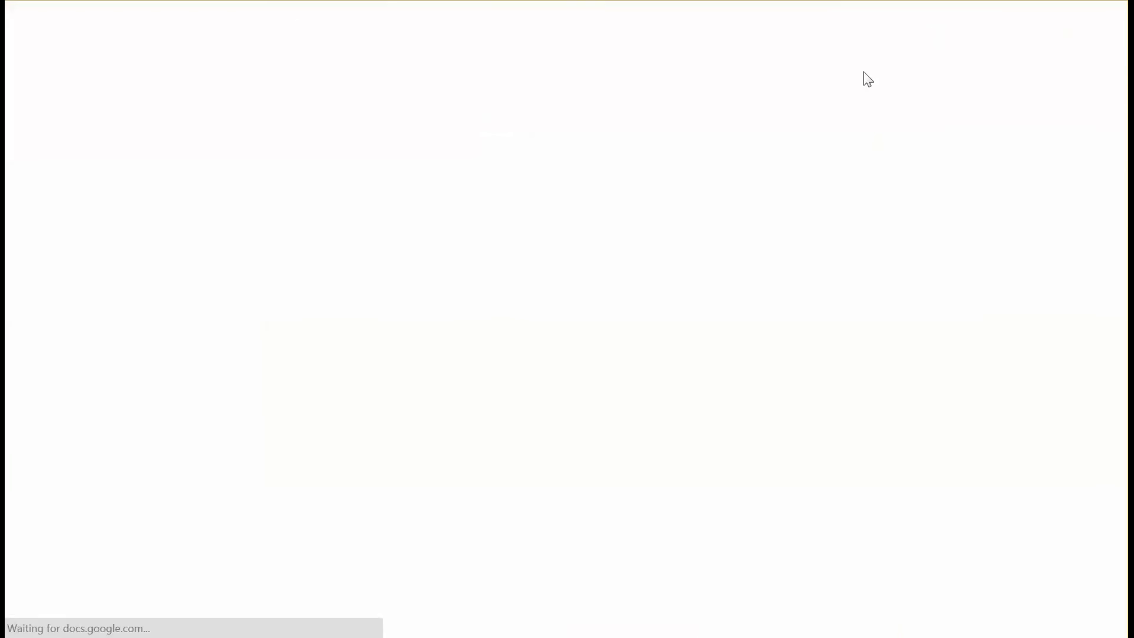
pyautogui.scroll(-3, 313, 170)
pyautogui.click(344, 173)
pyautogui.click(344, 292)
pyautogui.click(343, 408)
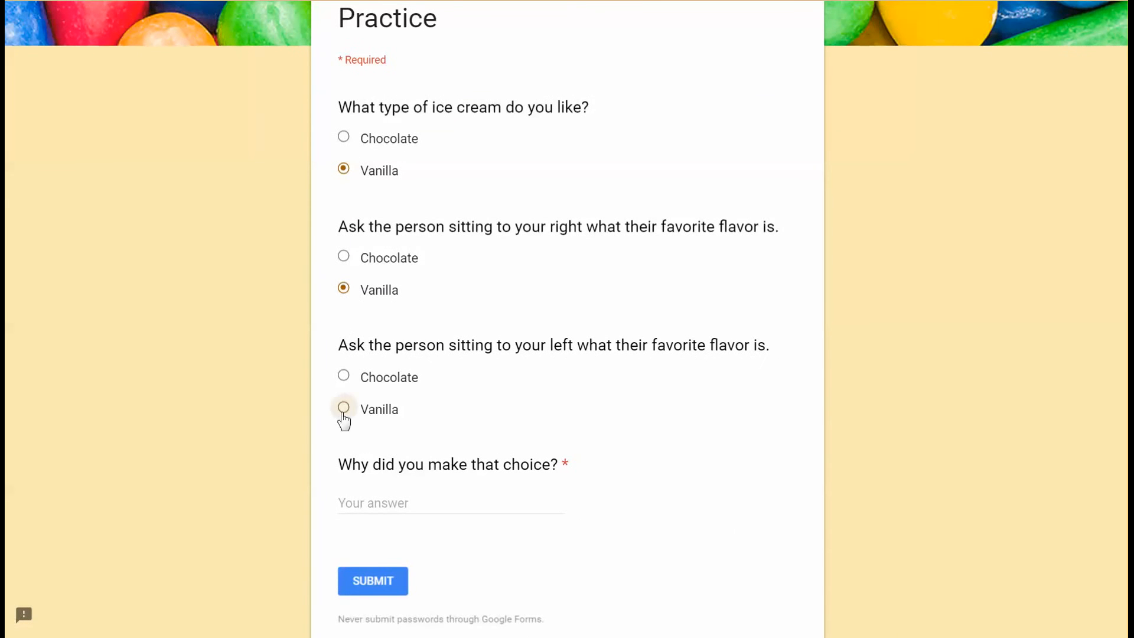
pyautogui.click(372, 499)
pyautogui.write('Practice')
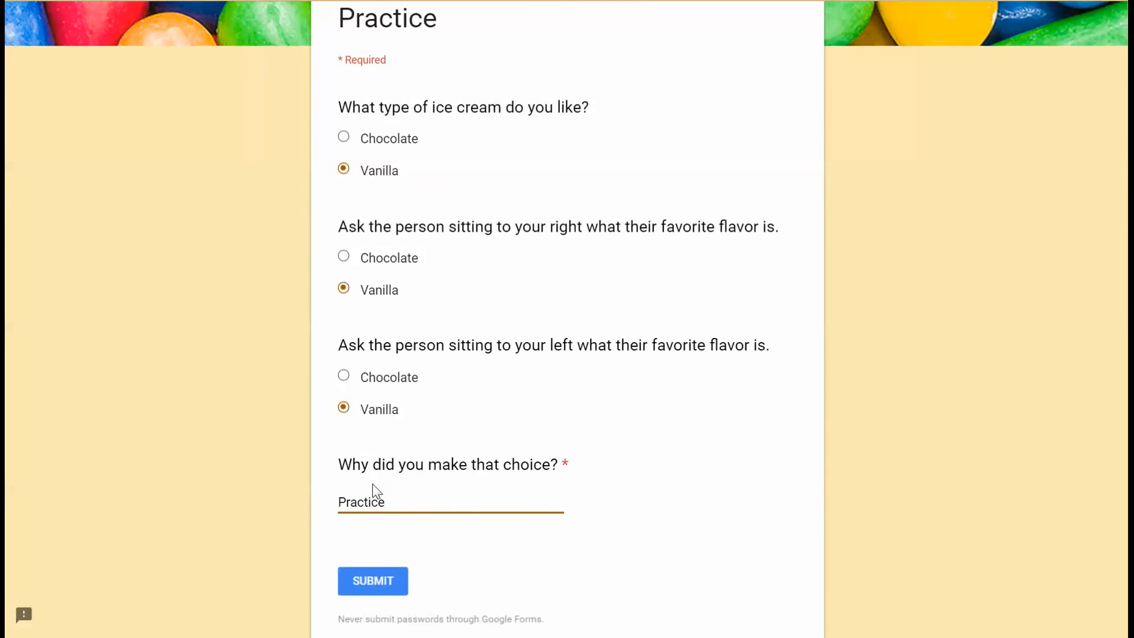
pyautogui.click(384, 582)
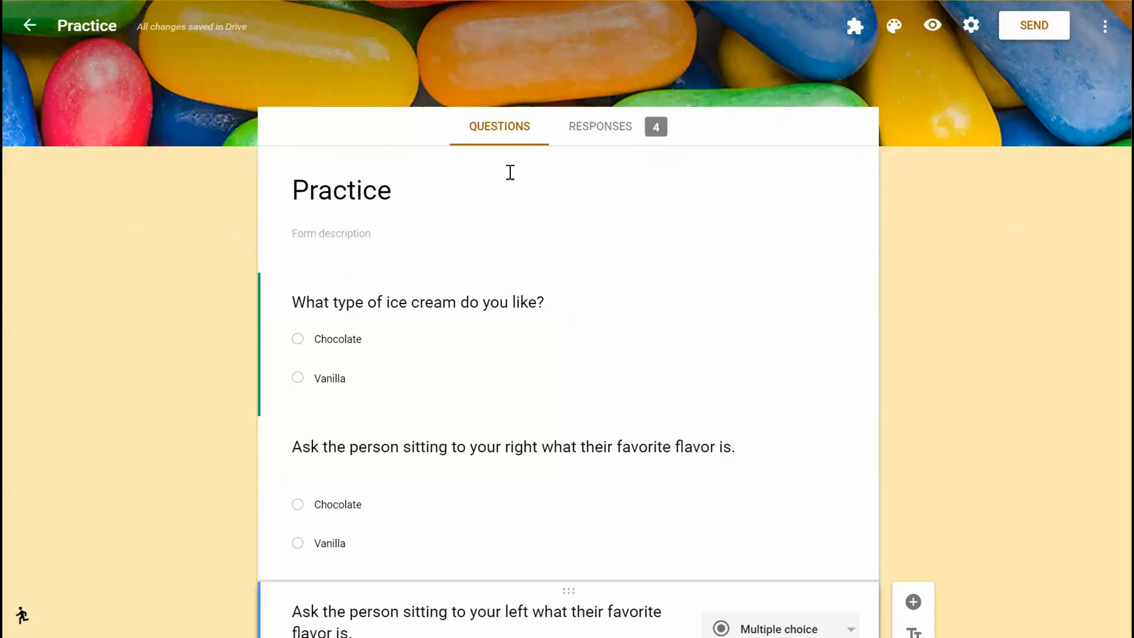
# Examine the response summary charts and the written answers, and open the responses spreadsheet.
pyautogui.click(602, 134)
pyautogui.scroll(-3, 614, 354)
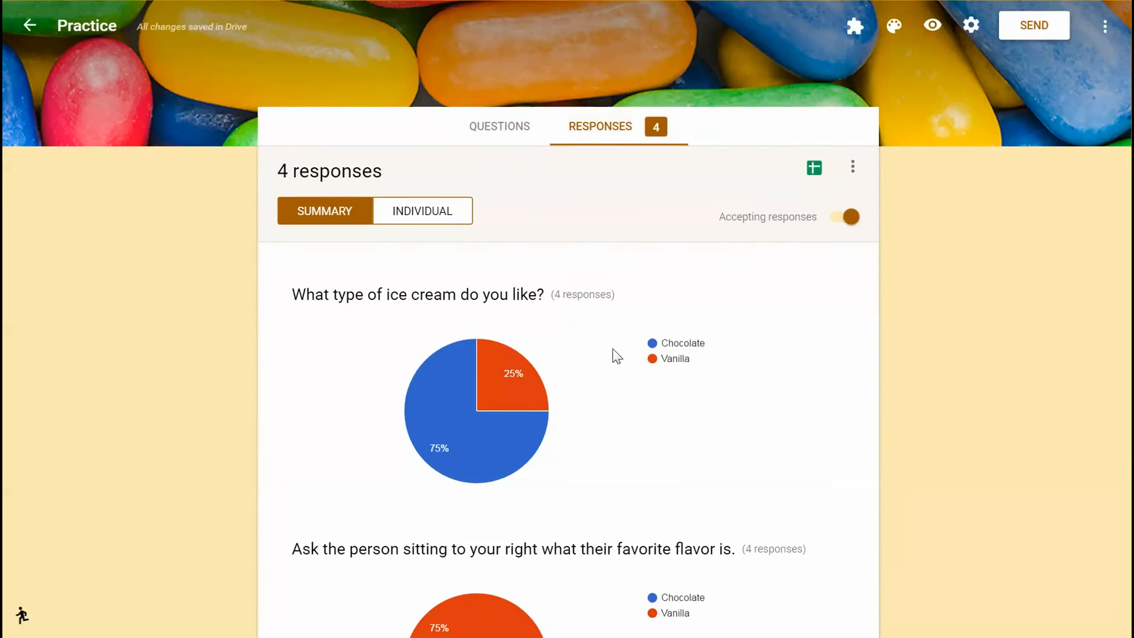
pyautogui.scroll(-6, 617, 354)
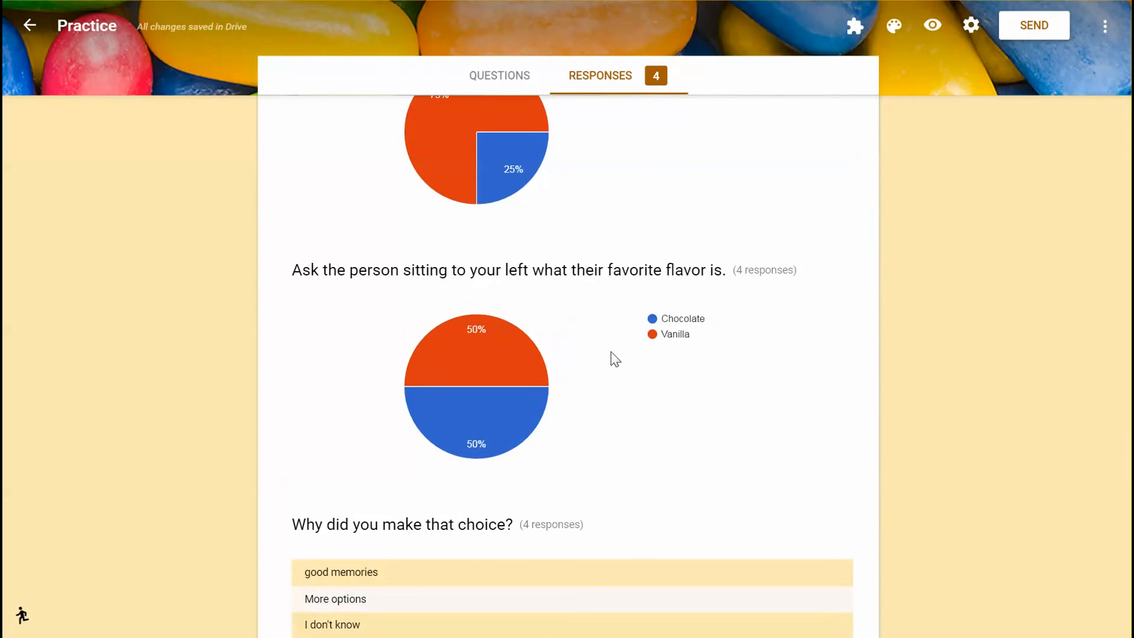
pyautogui.scroll(-2, 615, 359)
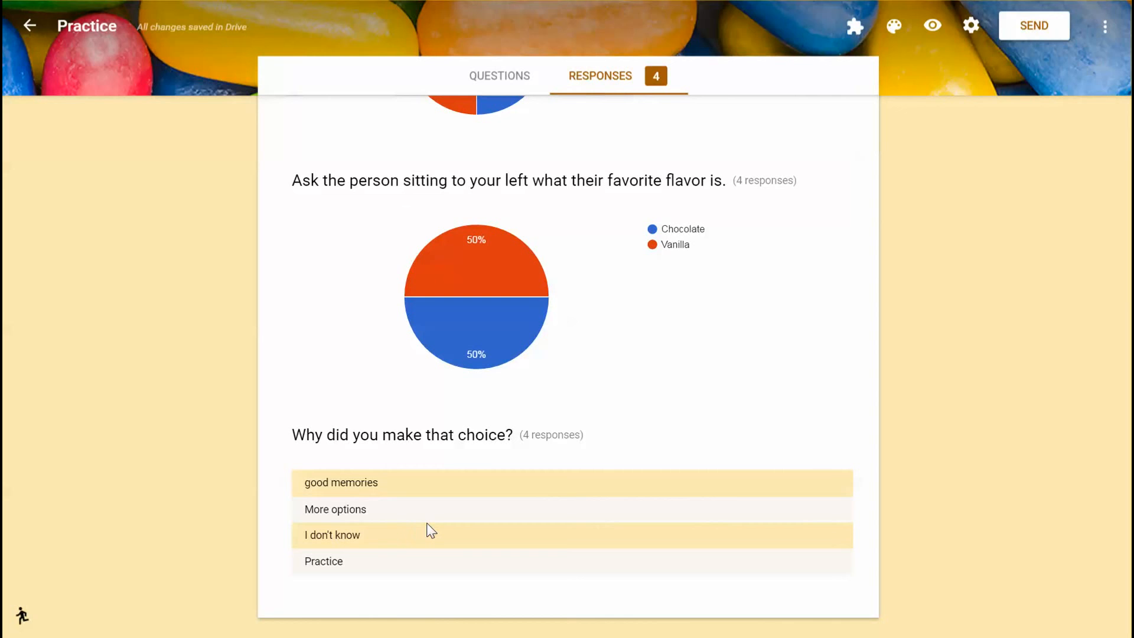
pyautogui.scroll(10, 426, 524)
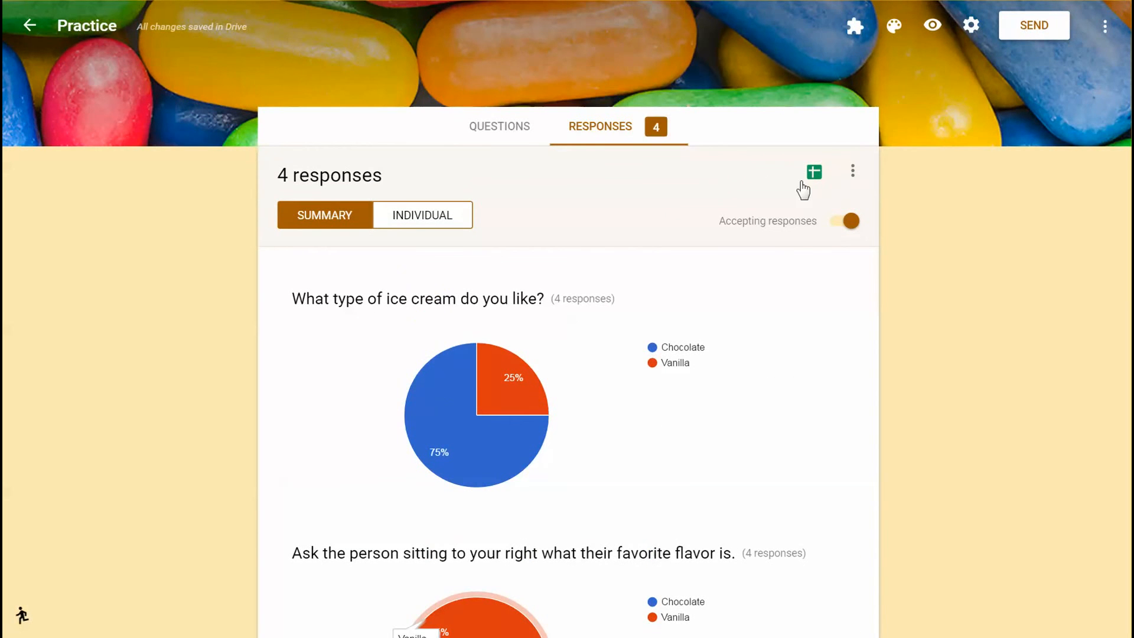
pyautogui.click(814, 174)
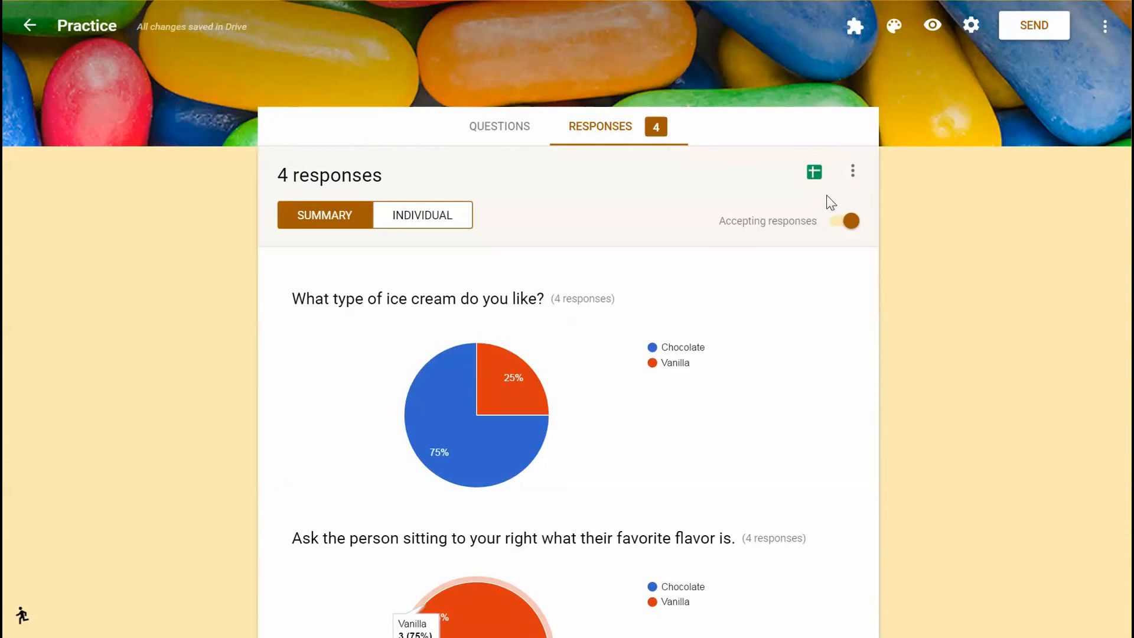
# Generate a shortened URL for sharing the form by link and close the send options.
pyautogui.click(1033, 24)
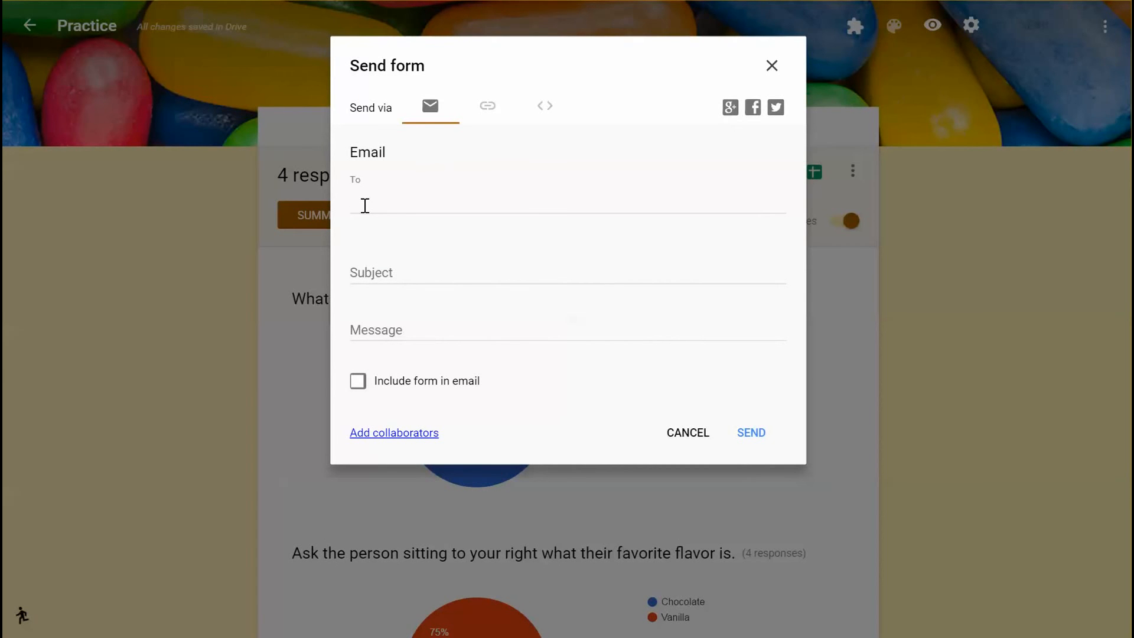
pyautogui.click(490, 107)
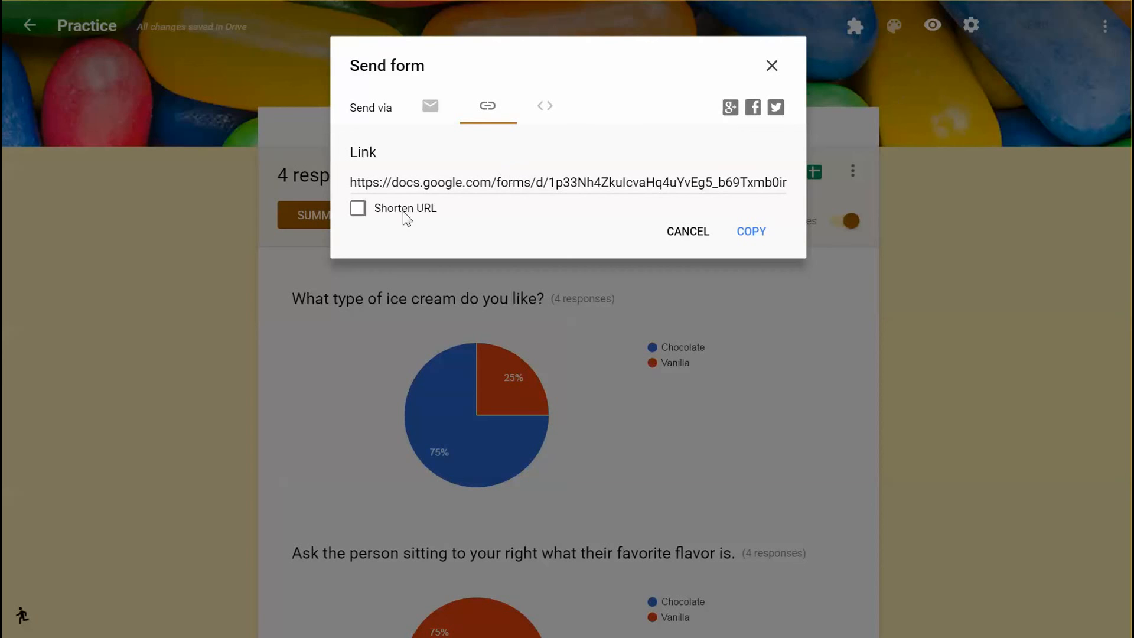
pyautogui.click(358, 212)
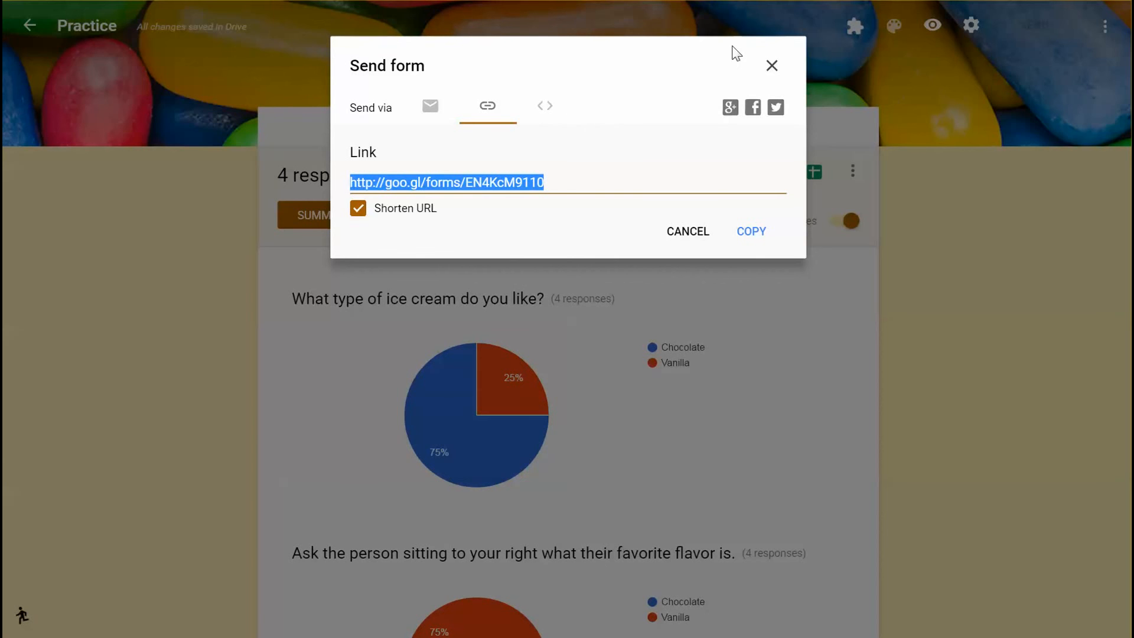
pyautogui.click(777, 75)
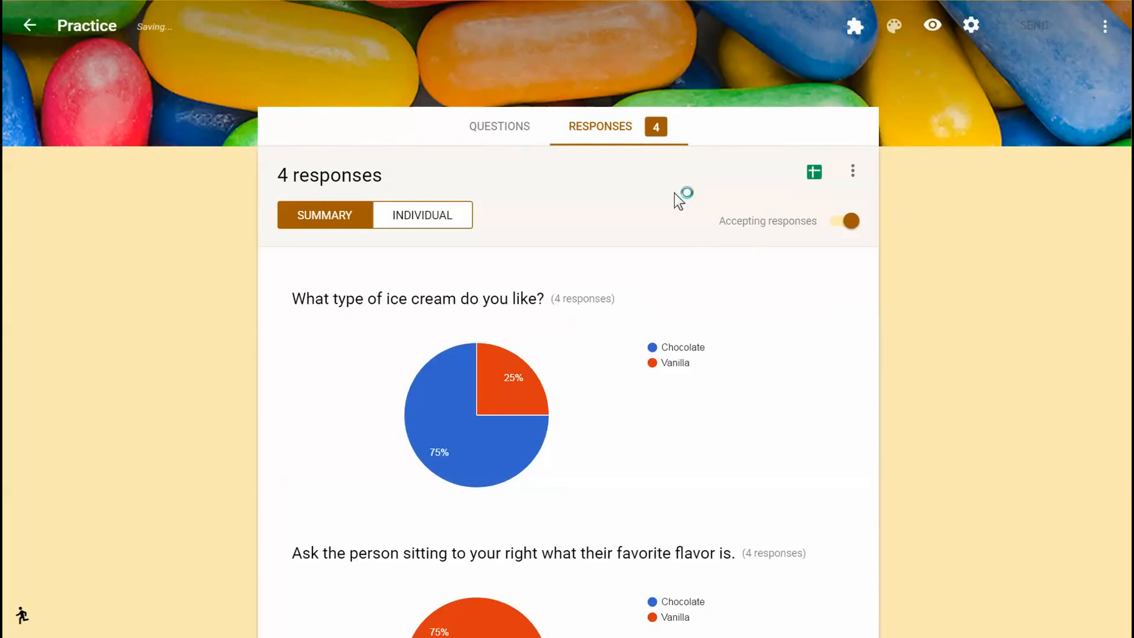
# Return to the form's questions and open the additional form actions.
pyautogui.click(498, 127)
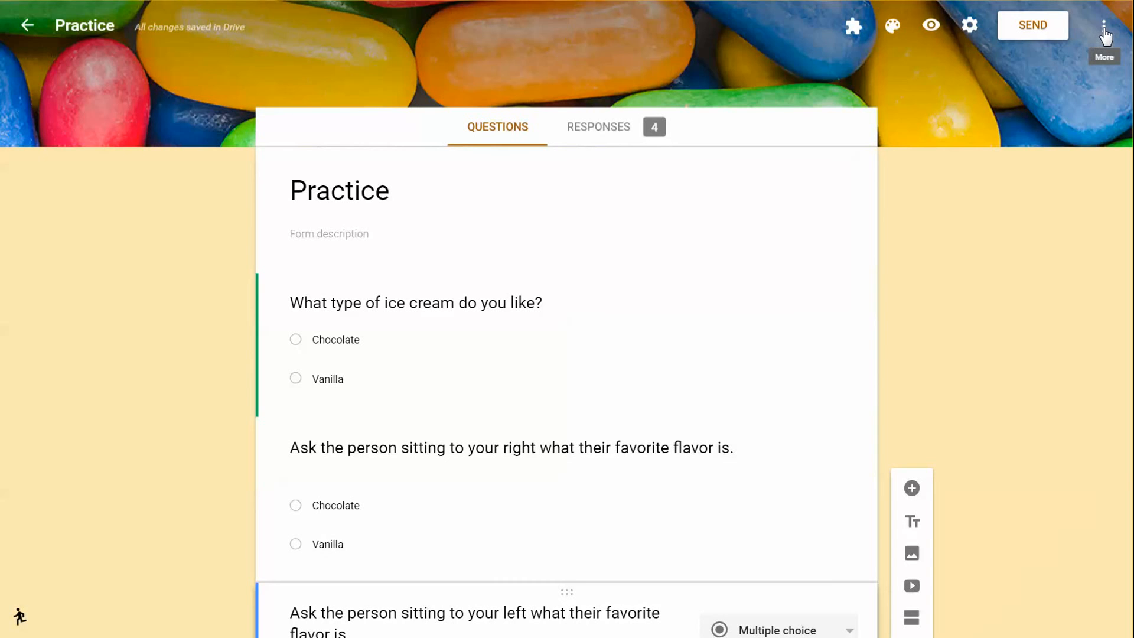
pyautogui.click(1104, 30)
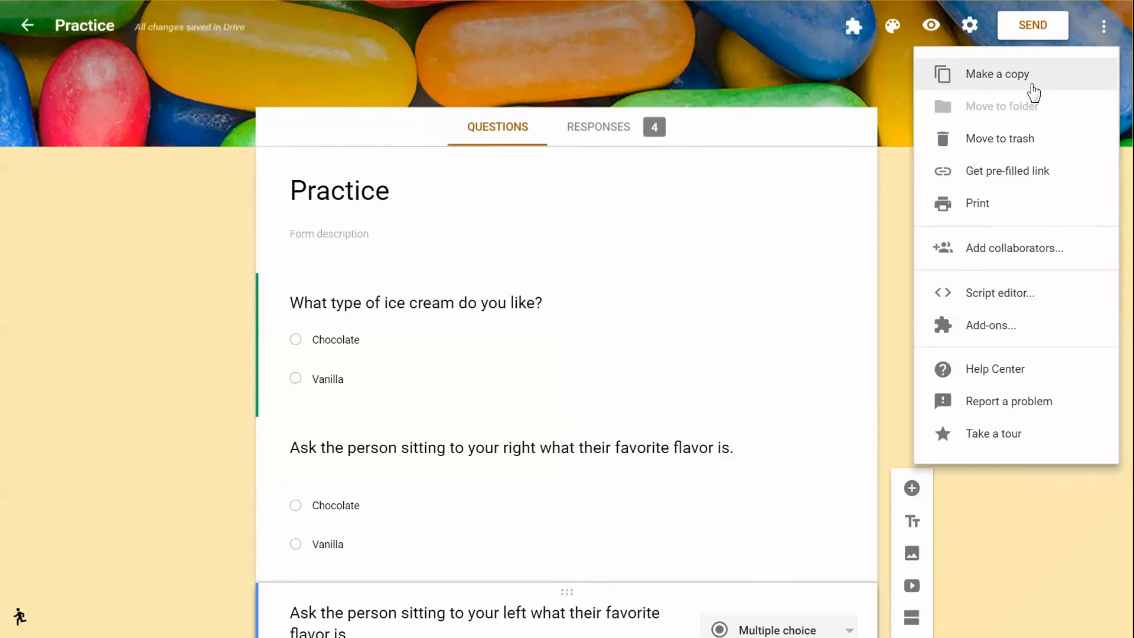